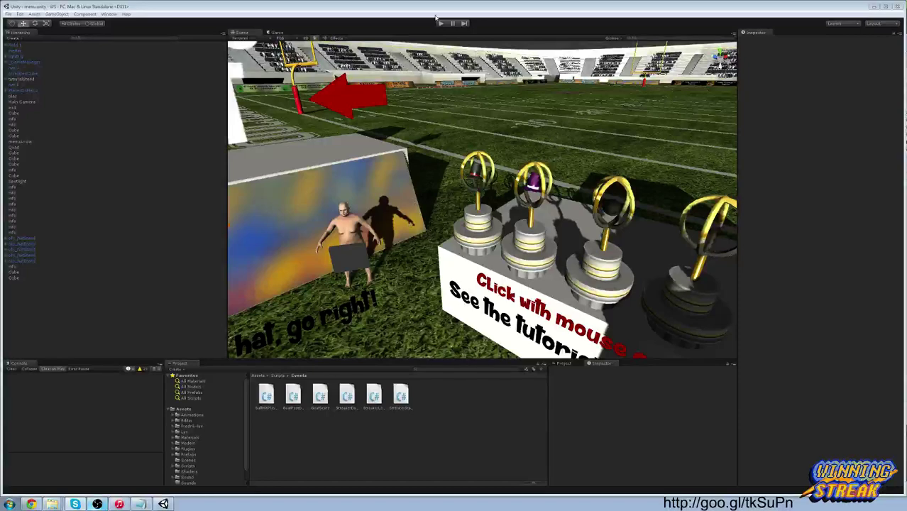
# Test-run the menu scene by choosing the purple hat on the second stand, playing a match, and stopping the run
pyautogui.click(440, 23)
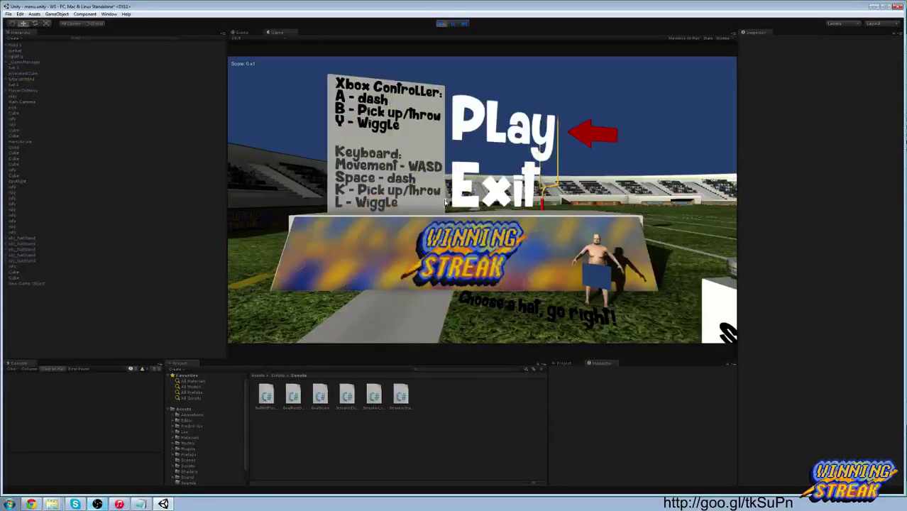
pyautogui.press('d')
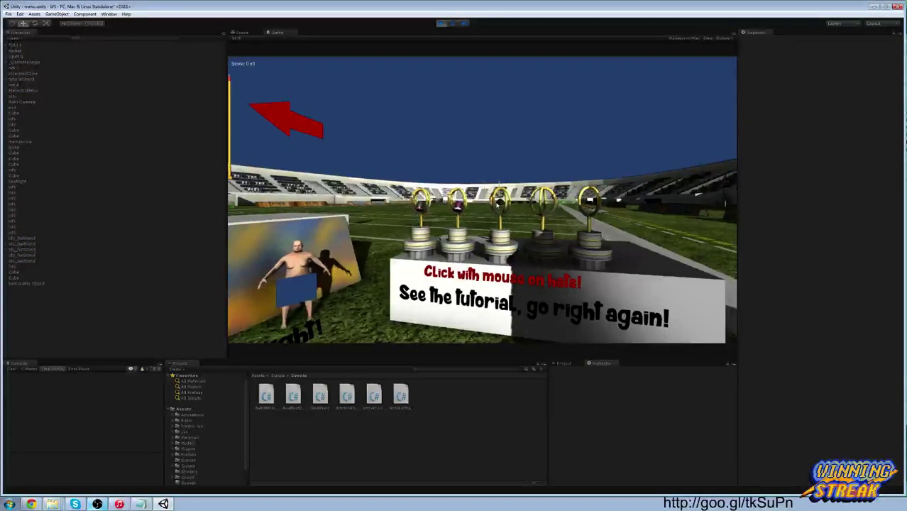
pyautogui.click(458, 206)
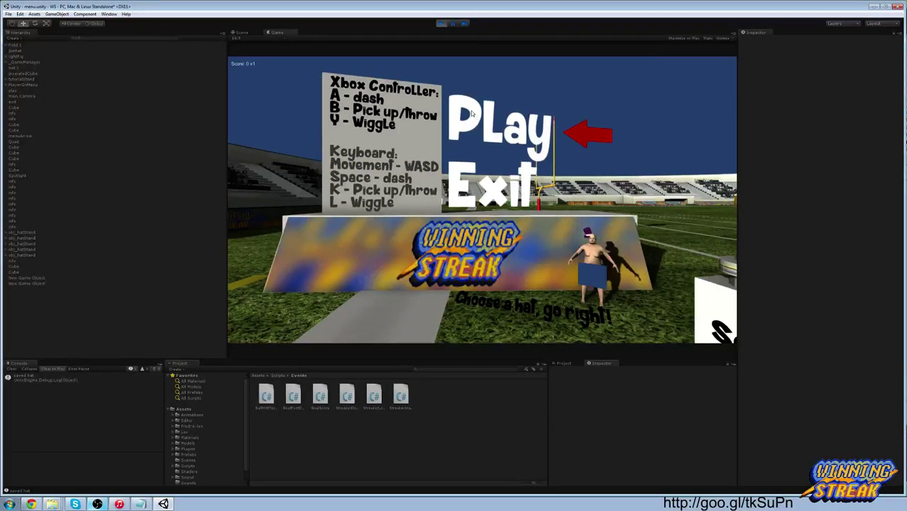
pyautogui.click(472, 114)
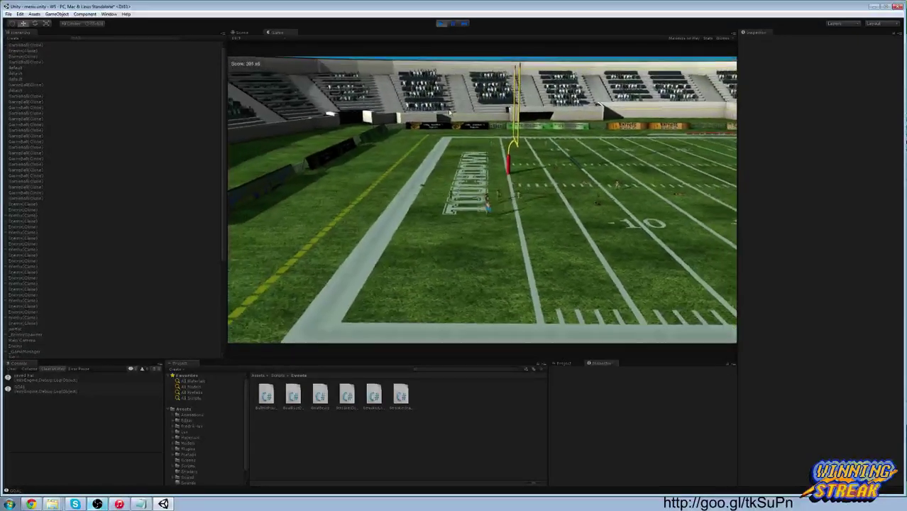
pyautogui.click(441, 23)
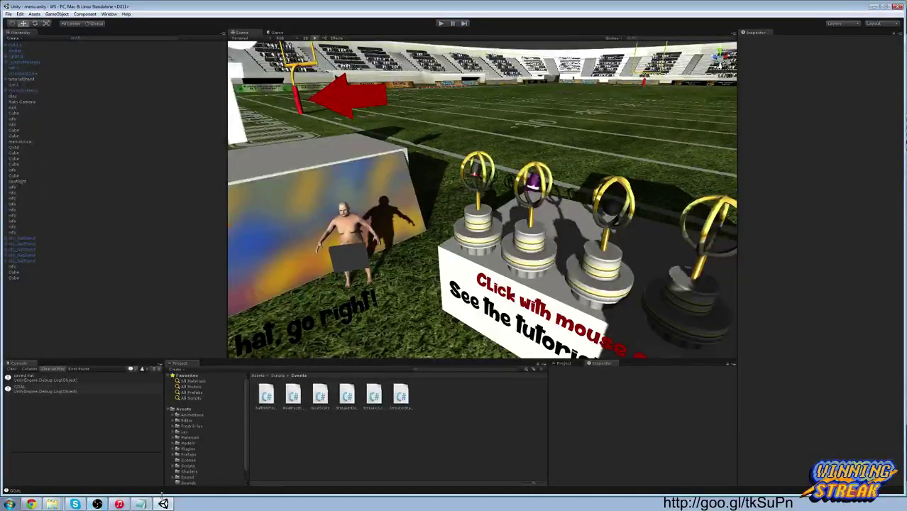
# Open the Audio Files folder inside the project's Sound assets
pyautogui.scroll(-2, 195, 461)
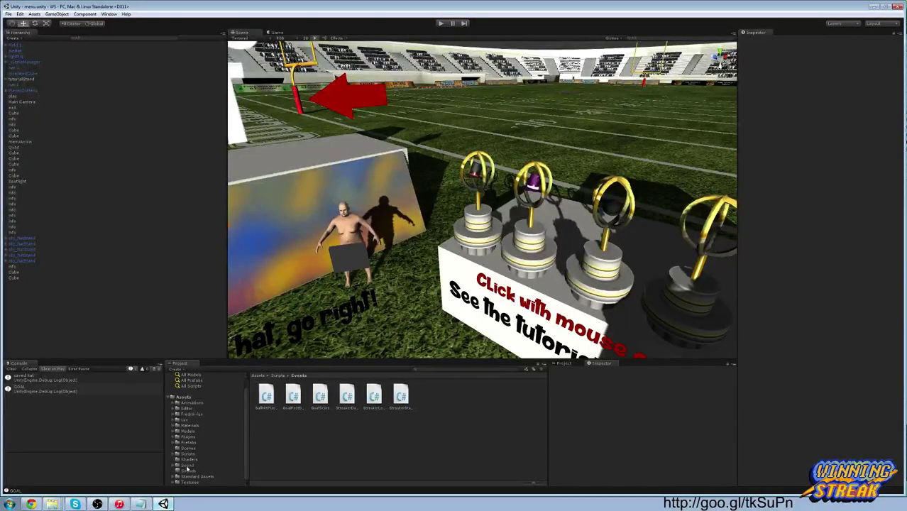
pyautogui.click(189, 465)
pyautogui.doubleClick(267, 394)
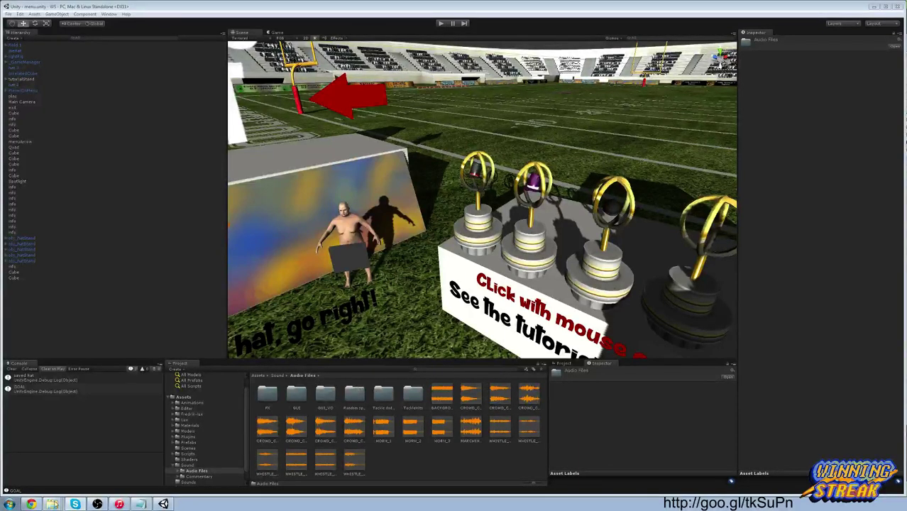
# Switch to the file explorer window with the COMMENTATOR 1 recordings and listen to C1_EXTRA_BALL_PICK_UP_1.ogg
pyautogui.click(51, 504)
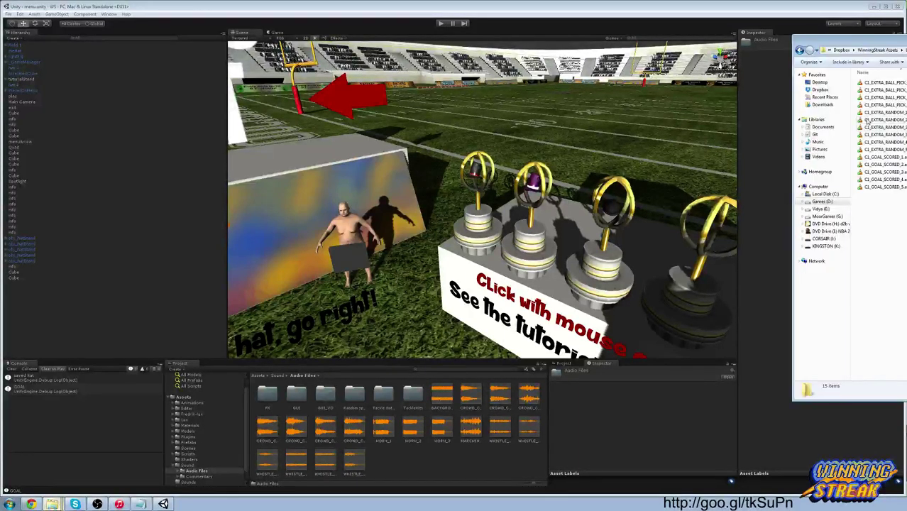
pyautogui.moveTo(874, 64); pyautogui.dragTo(820, 85)
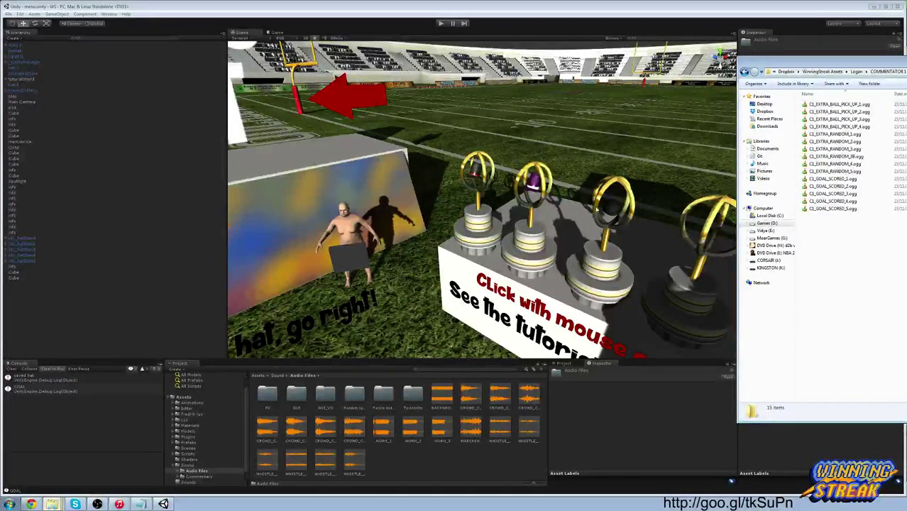
pyautogui.doubleClick(839, 105)
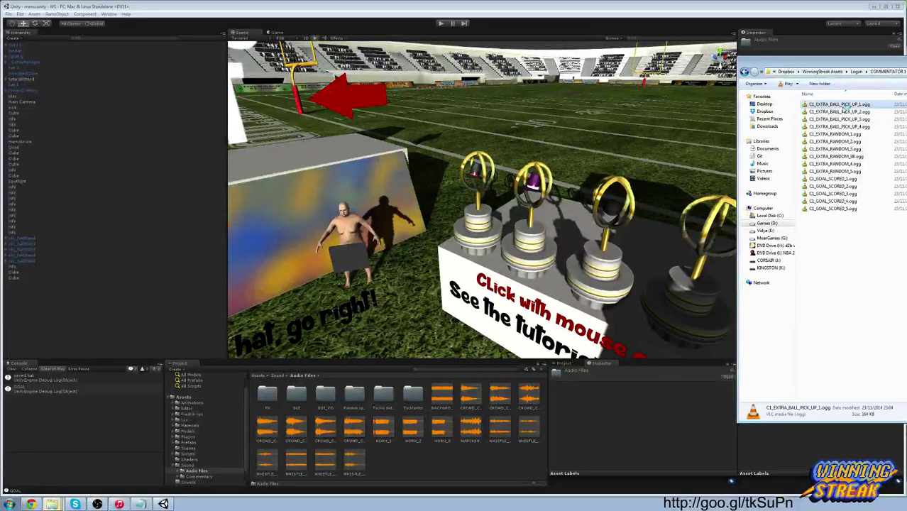
pyautogui.click(890, 6)
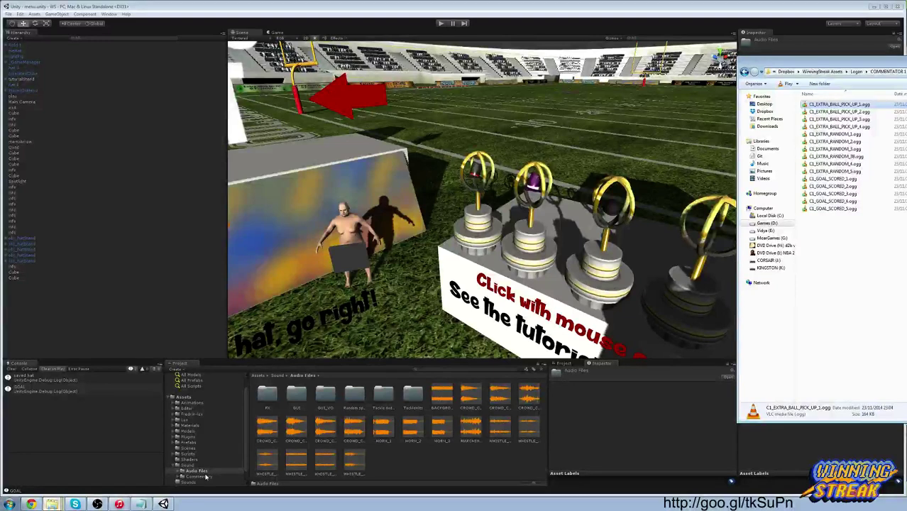
# Examine the existing audio clips in the project's Commentary > COMMENTATOR 1 > BALL PICK UP folder
pyautogui.click(206, 477)
pyautogui.doubleClick(266, 395)
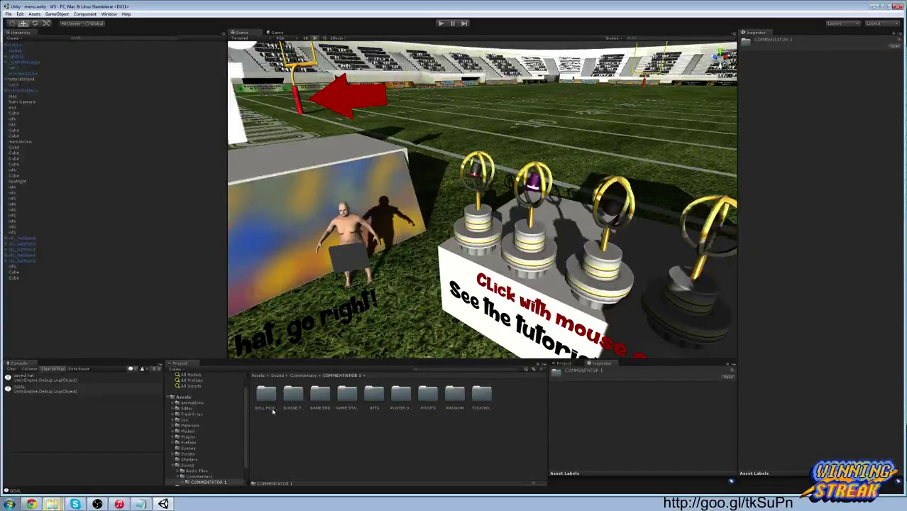
pyautogui.doubleClick(267, 395)
pyautogui.click(266, 394)
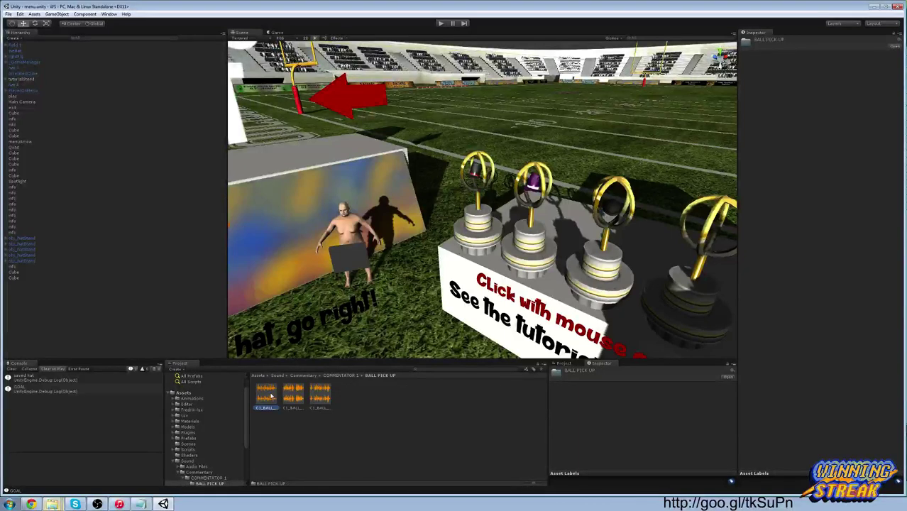
pyautogui.click(294, 395)
pyautogui.click(320, 395)
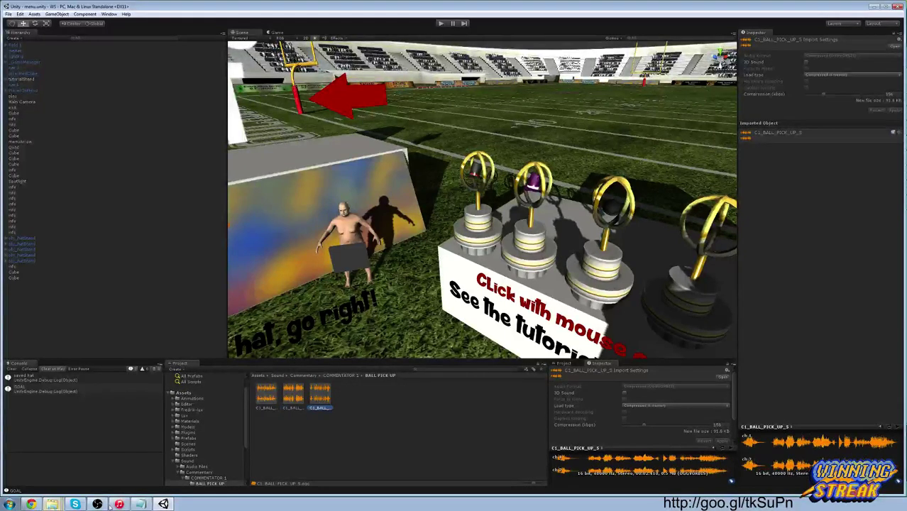
# Import C1_EXTRA_BALL_PICK_UP_1 through C1_EXTRA_BALL_PICK_UP_4 from the file explorer into the BALL PICK UP folder
pyautogui.click(52, 504)
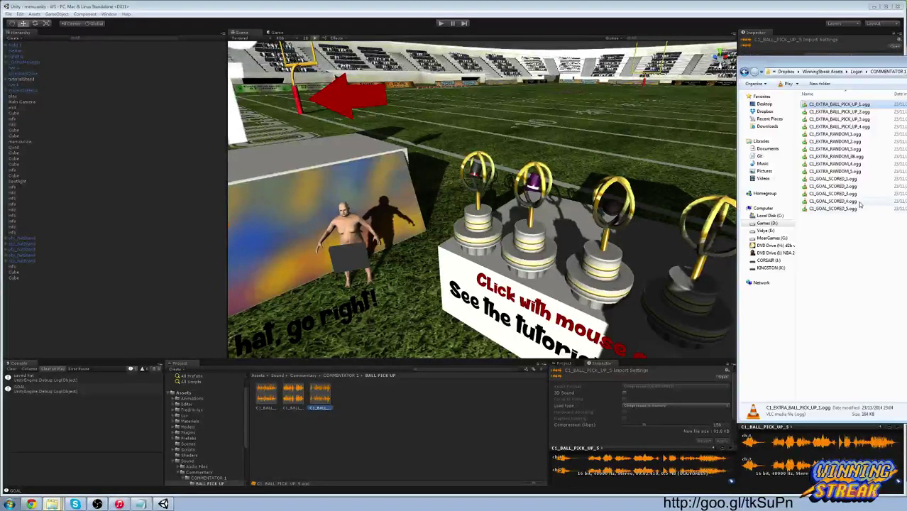
pyautogui.click(848, 126)
pyautogui.keyDown('shift'); pyautogui.click(845, 106); pyautogui.keyUp('shift')
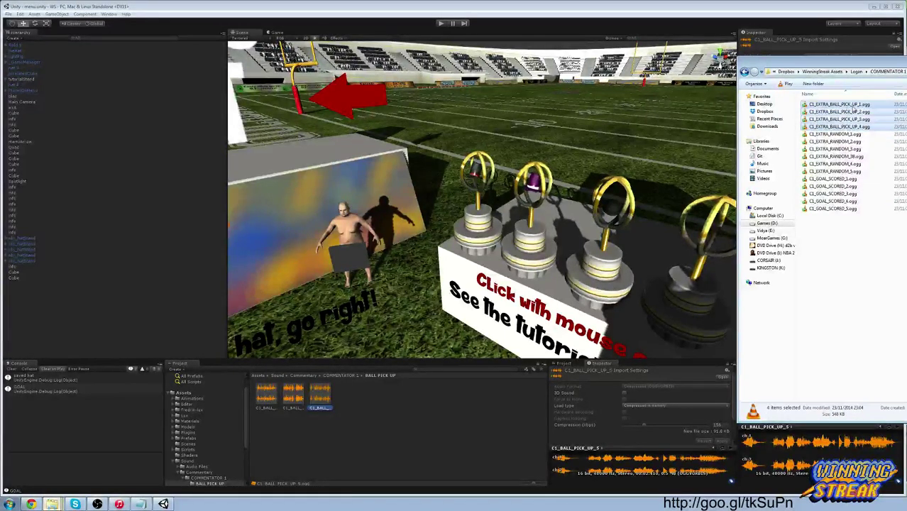
pyautogui.moveTo(851, 108); pyautogui.dragTo(405, 399)
# Turn off 3D Sound for C1_EXTRA_BALL_PICK_UP_1 and C1_EXTRA_BALL_PICK_UP_2 and apply the import settings
pyautogui.click(319, 398)
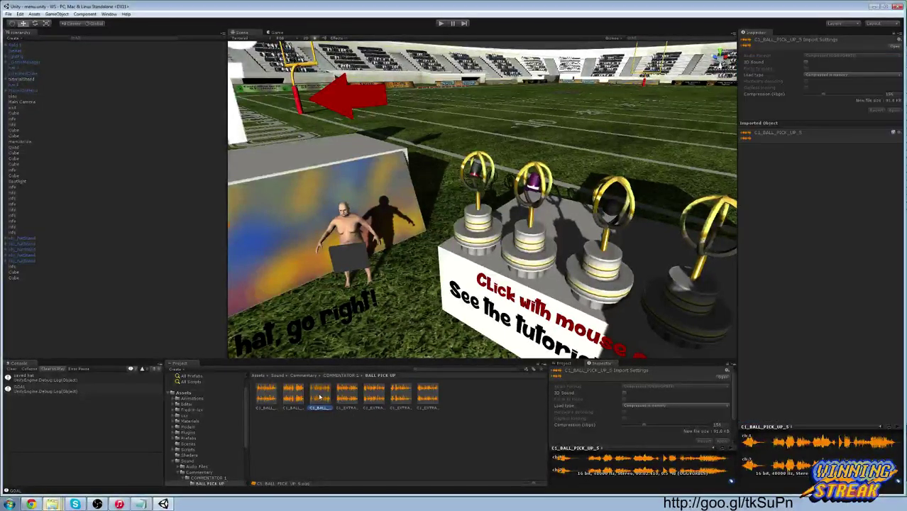
pyautogui.click(347, 398)
pyautogui.click(805, 62)
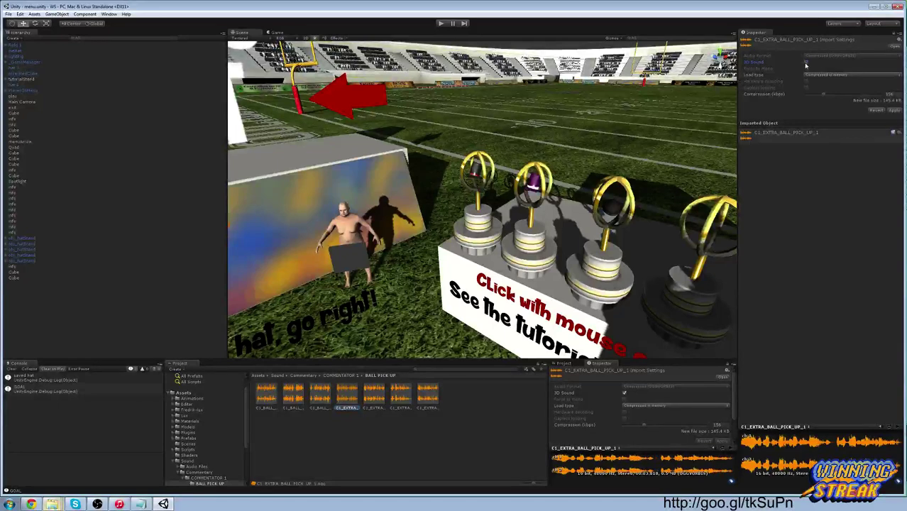
pyautogui.click(374, 396)
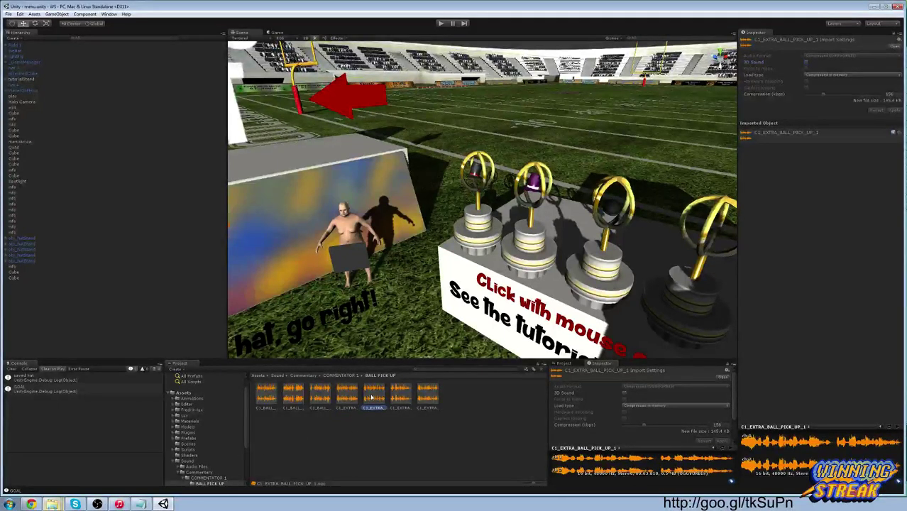
pyautogui.click(805, 63)
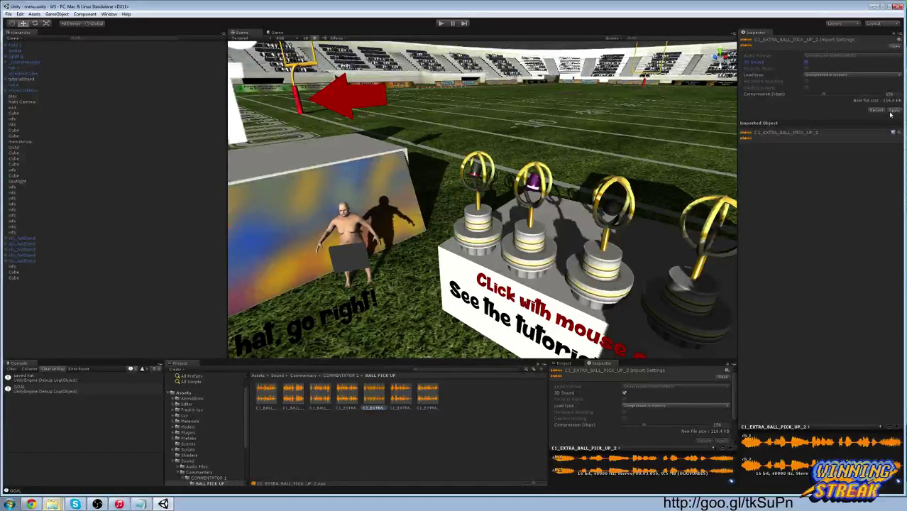
pyautogui.click(893, 113)
# Turn off 3D Sound for C1_EXTRA_BALL_PICK_UP_3 and C1_EXTRA_BALL_PICK_UP_4 and apply the import settings
pyautogui.click(400, 396)
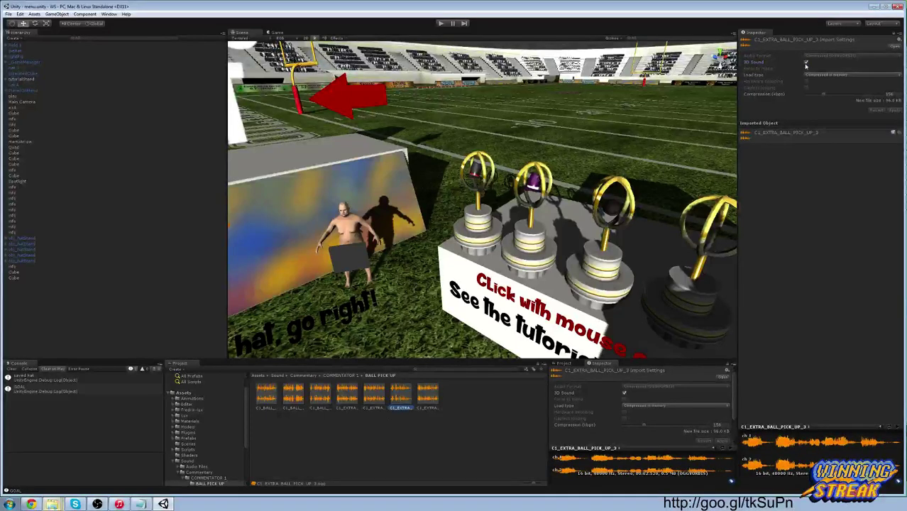
pyautogui.click(806, 63)
pyautogui.click(893, 111)
pyautogui.click(428, 396)
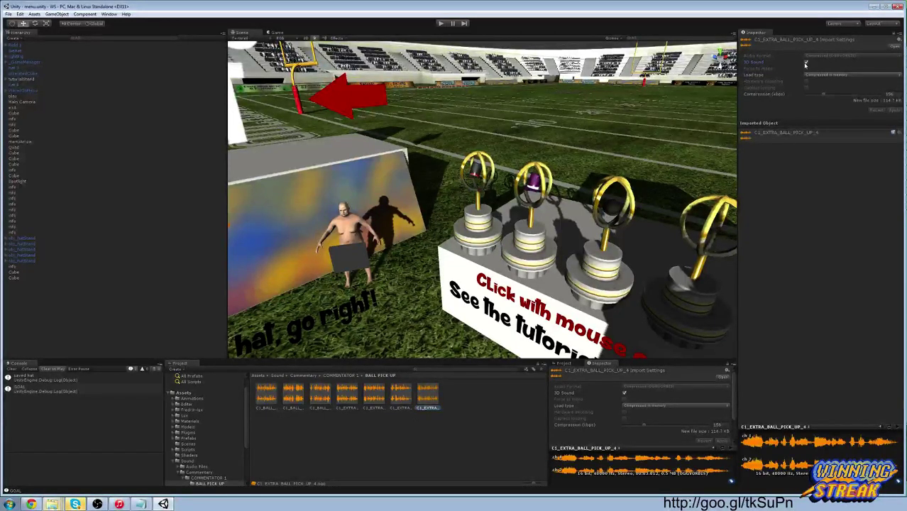
pyautogui.click(806, 63)
pyautogui.click(893, 111)
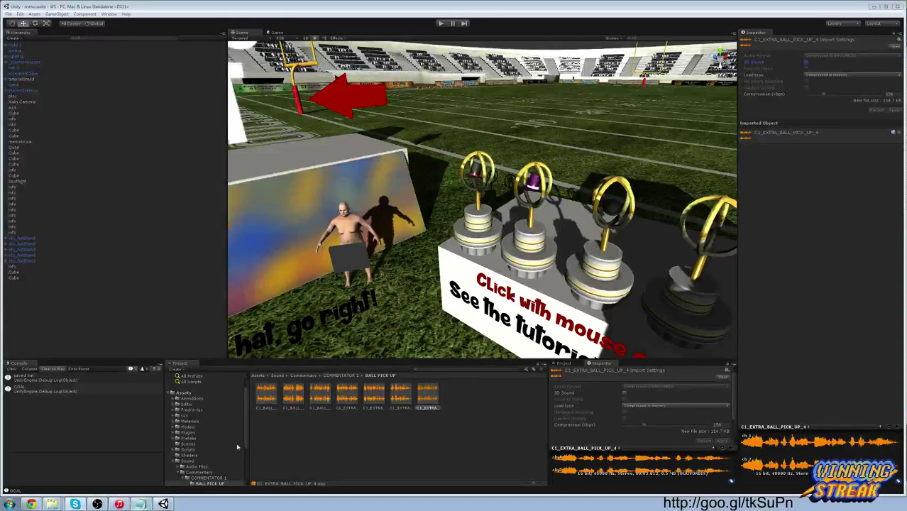
pyautogui.click(336, 448)
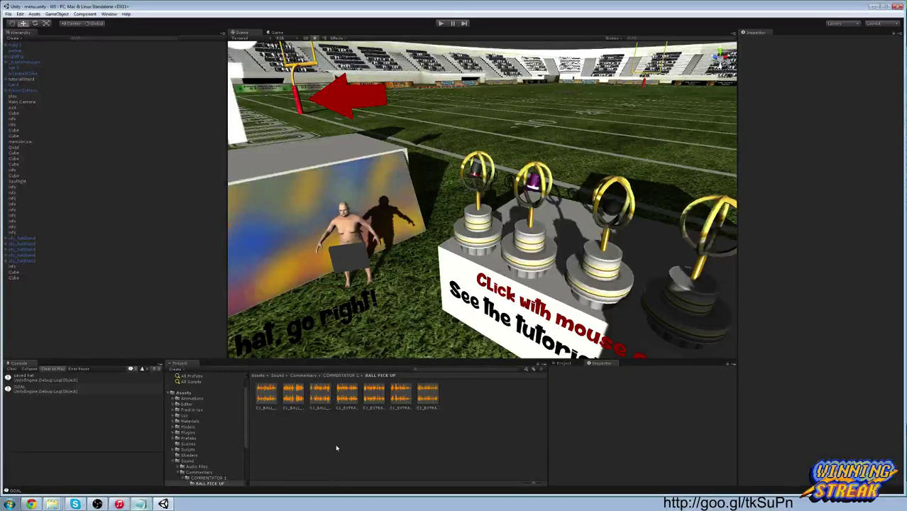
# Compare the subfolders of the project's COMMENTATOR 1 folder with the recordings in the file explorer
pyautogui.click(213, 478)
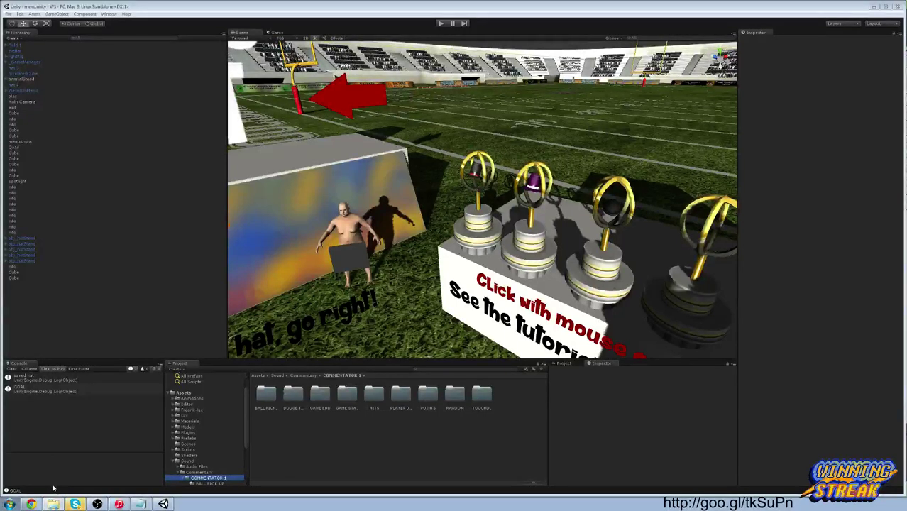
pyautogui.click(83, 489)
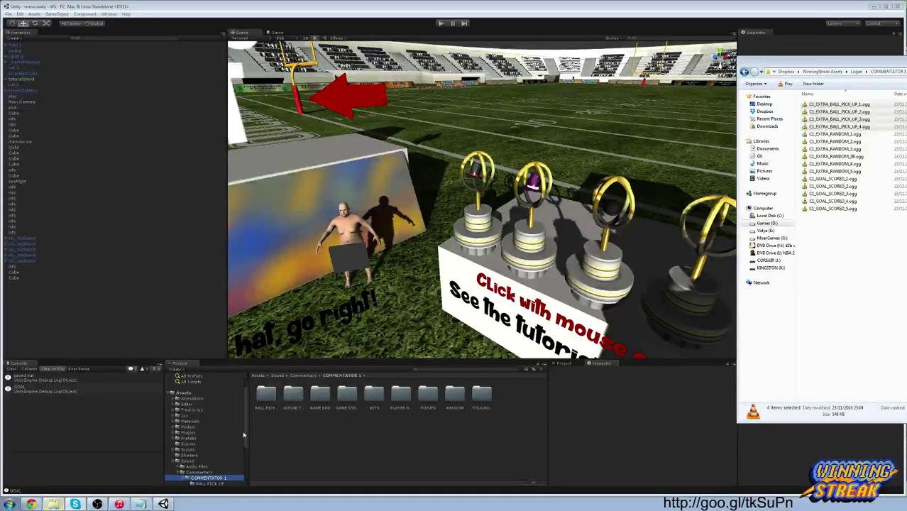
pyautogui.moveTo(244, 433)
pyautogui.mouseDown()
pyautogui.moveTo(246, 453)
pyautogui.moveTo(245, 444)
pyautogui.mouseUp()
pyautogui.hotkey('alt', 'Tab')
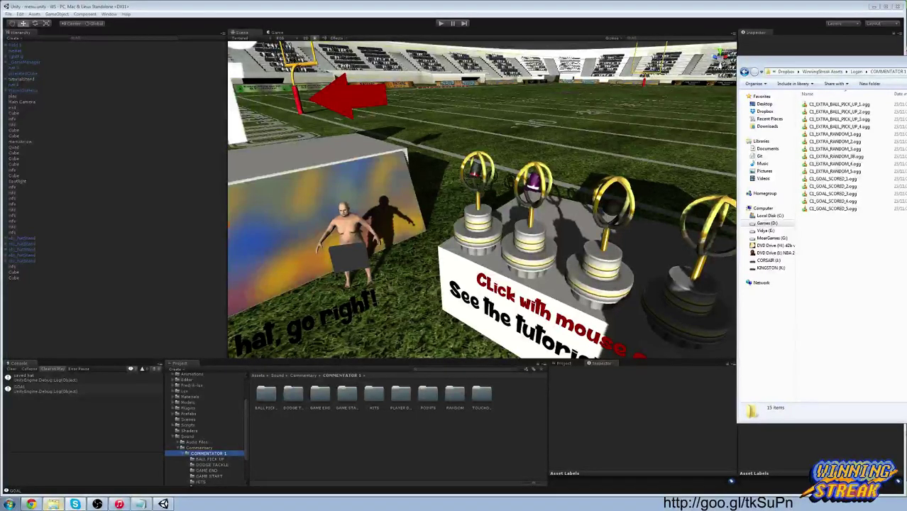
# Delete the four C1_EXTRA_BALL_PICK_UP clips from the BALL PICK UP folder
pyautogui.doubleClick(266, 396)
pyautogui.click(340, 397)
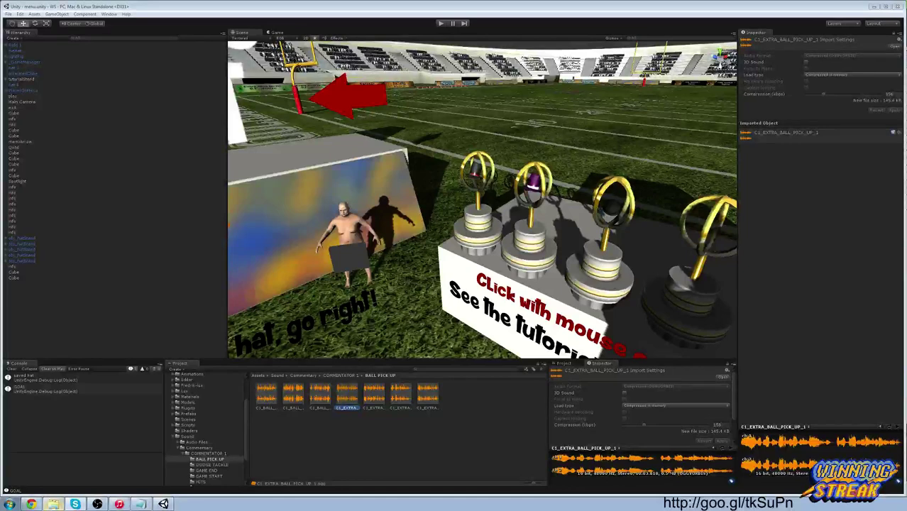
pyautogui.click(468, 425)
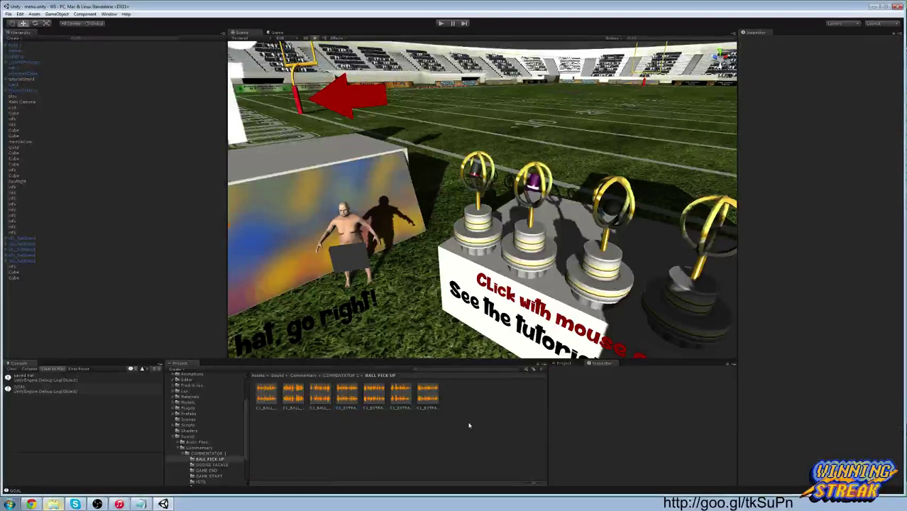
pyautogui.click(348, 396)
pyautogui.keyDown('shift'); pyautogui.click(428, 395); pyautogui.keyUp('shift')
pyautogui.press('Delete')
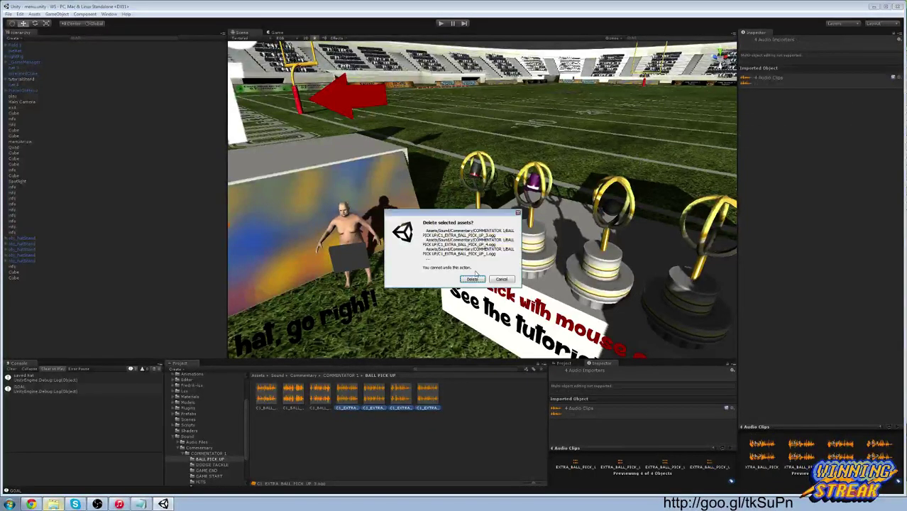
pyautogui.click(474, 277)
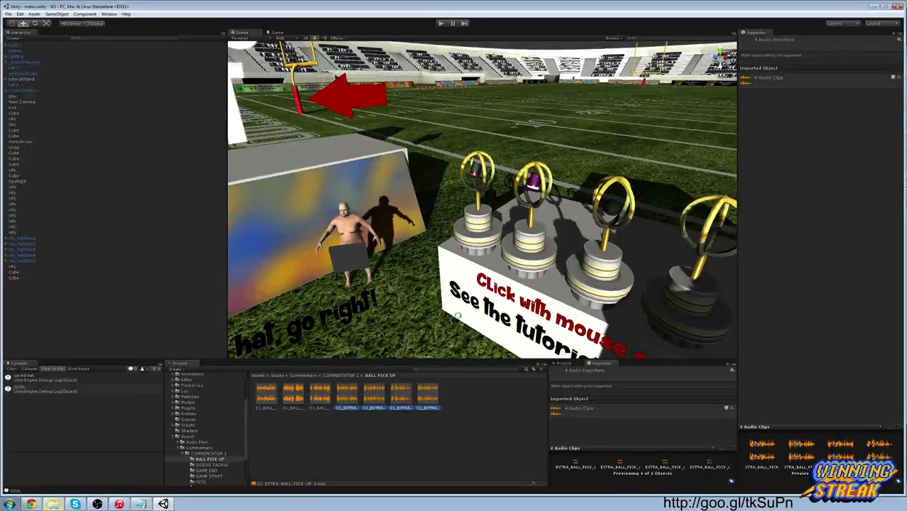
pyautogui.click(53, 504)
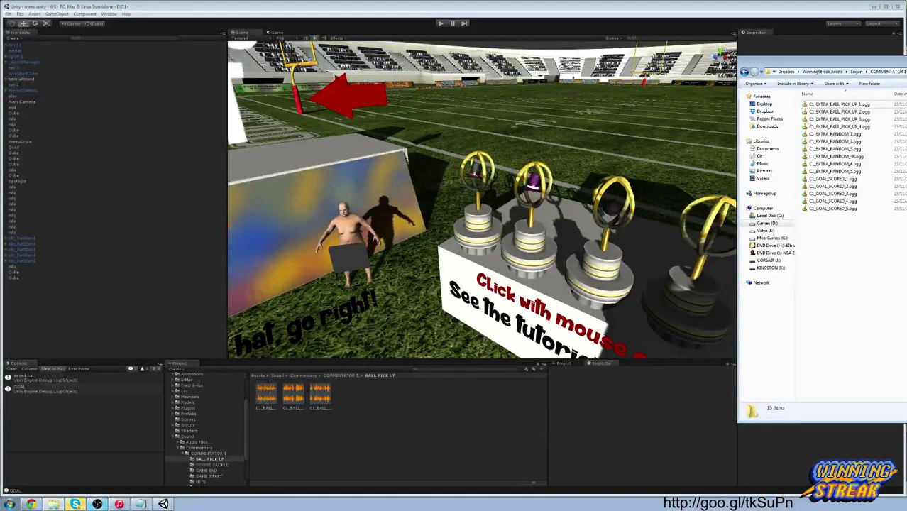
pyautogui.hotkey('alt', 'Tab')
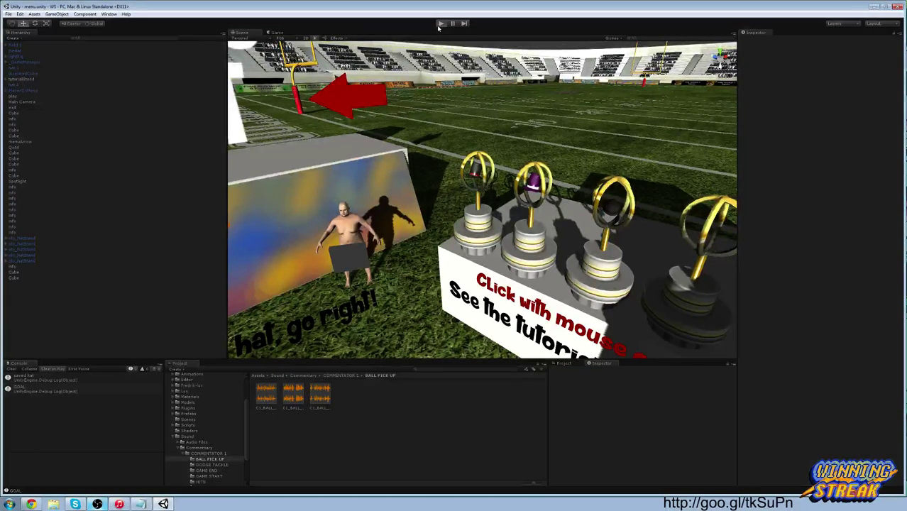
# Start the game with the flat cap chosen, pause it, and select the cap on the player's head in the Scene view
pyautogui.click(441, 23)
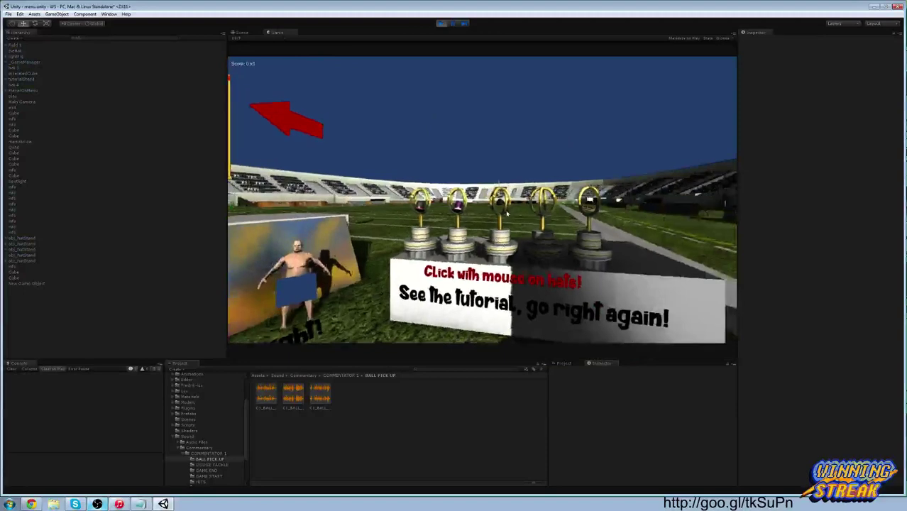
pyautogui.click(499, 201)
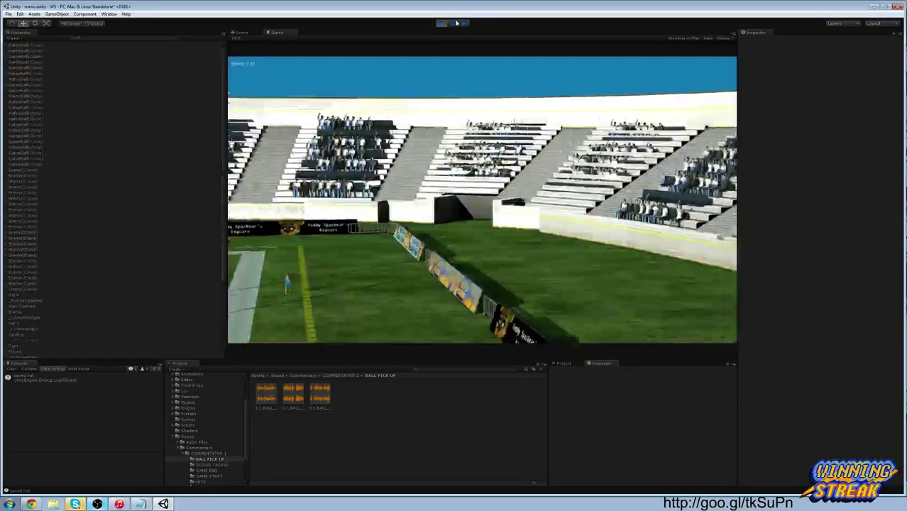
pyautogui.click(242, 33)
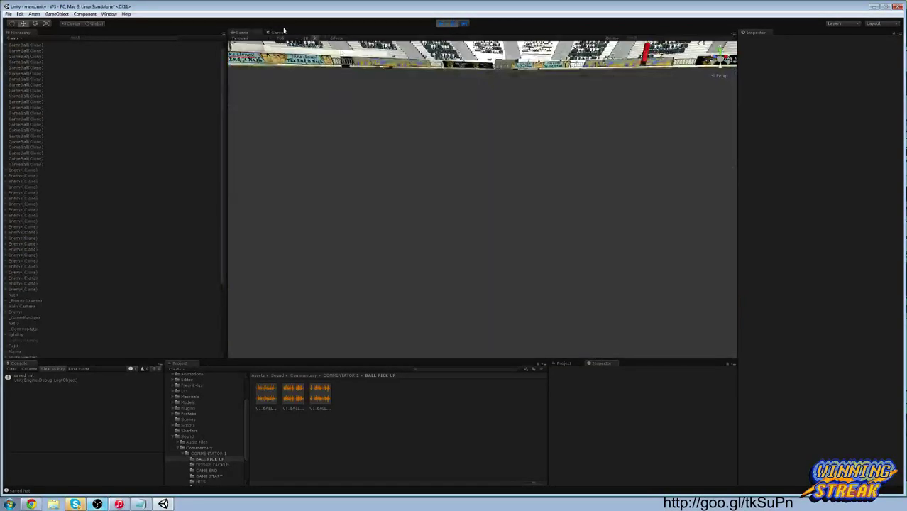
pyautogui.moveTo(333, 107); pyautogui.dragTo(411, 96, button='right')
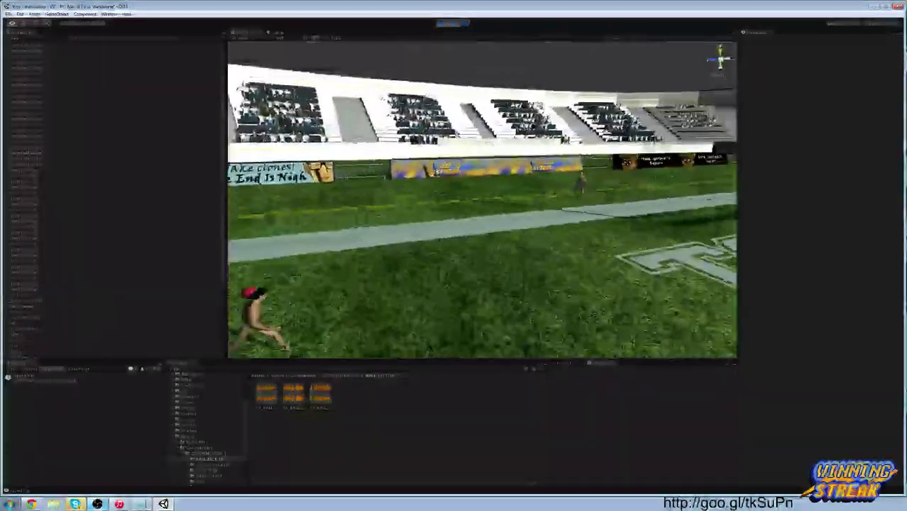
pyautogui.moveTo(539, 105); pyautogui.dragTo(255, 187, button='right')
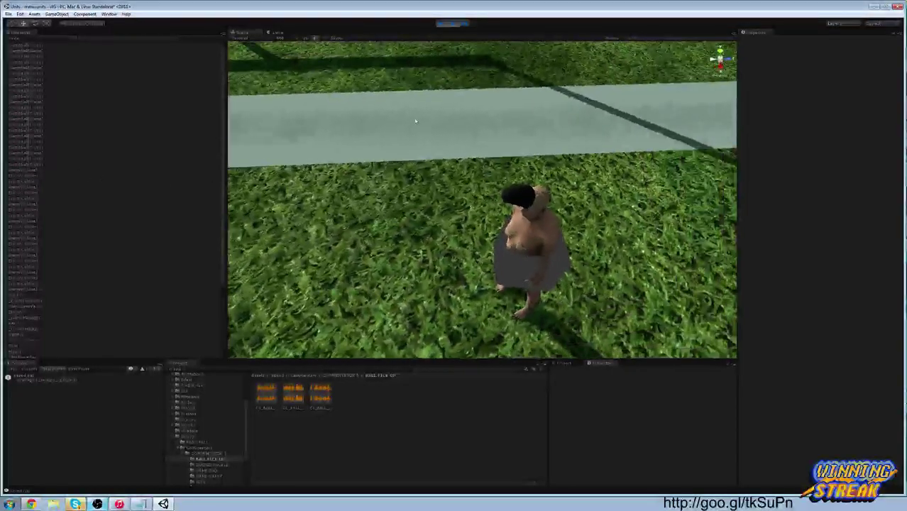
pyautogui.click(524, 192)
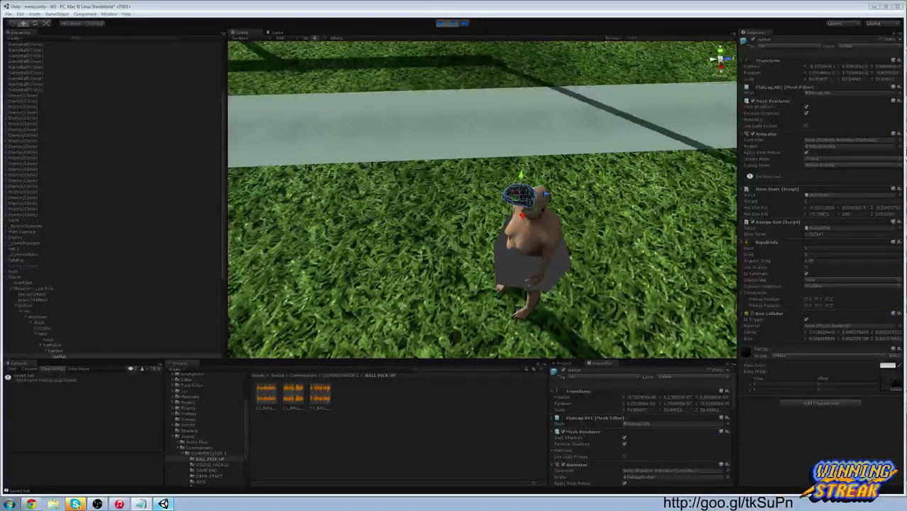
# Try rotating the hatSlot object that holds the flat cap on the paused player's head
pyautogui.keyDown('alt'); pyautogui.moveTo(579, 212); pyautogui.dragTo(492, 158); pyautogui.keyUp('alt')
pyautogui.moveTo(492, 158); pyautogui.dragTo(480, 238, button='right')
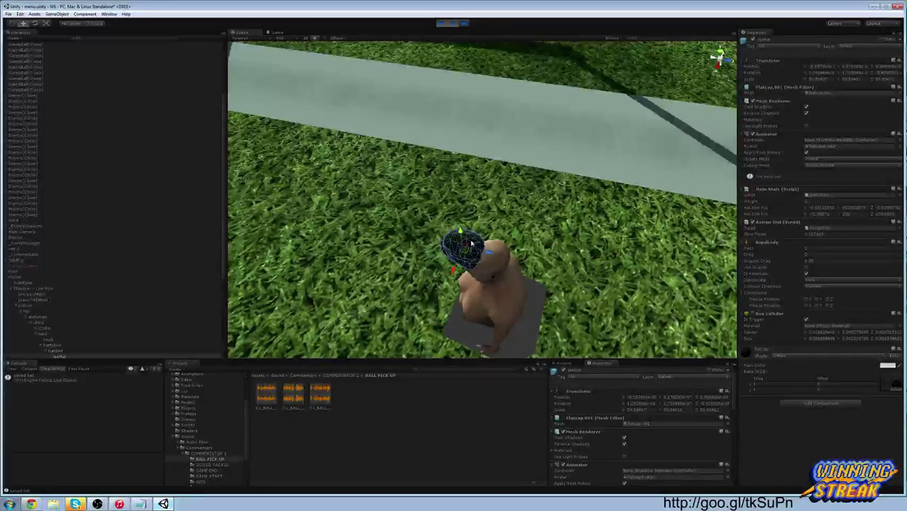
pyautogui.scroll(-1, 123, 296)
pyautogui.scroll(-3, 123, 296)
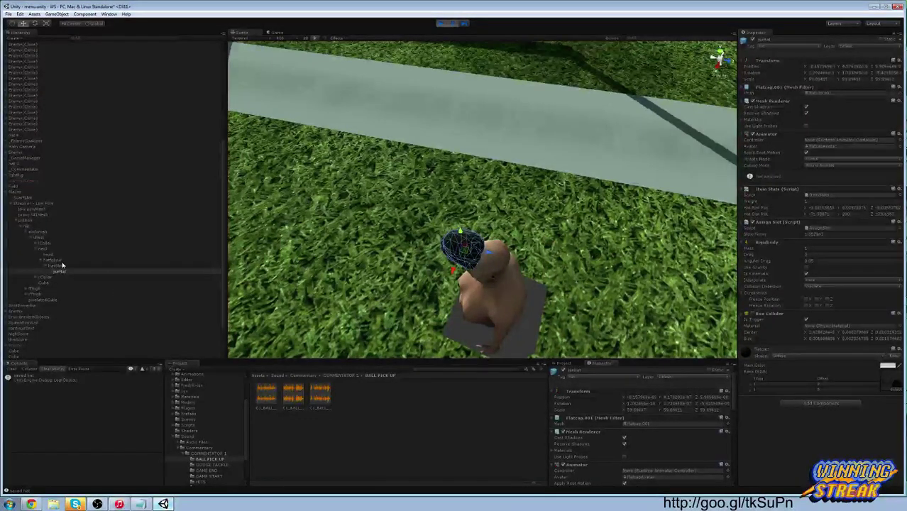
pyautogui.click(61, 266)
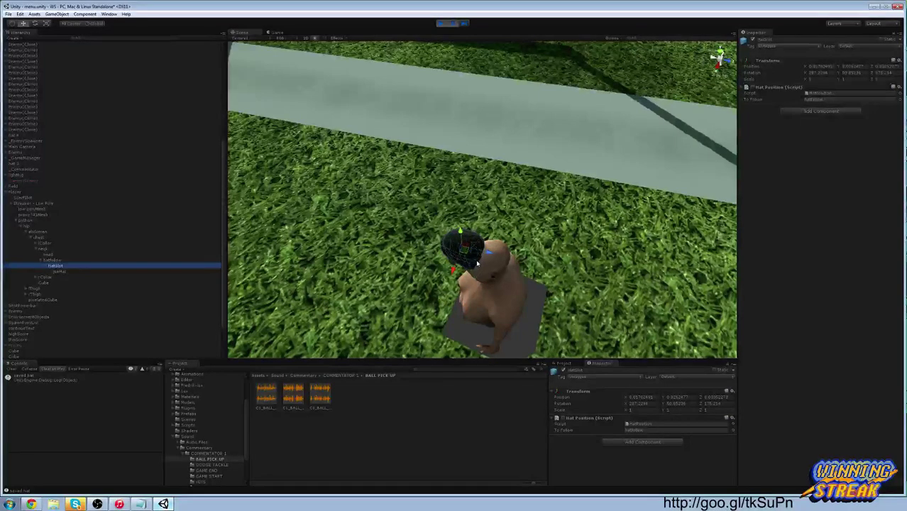
pyautogui.press('e')
pyautogui.moveTo(468, 277); pyautogui.dragTo(495, 264)
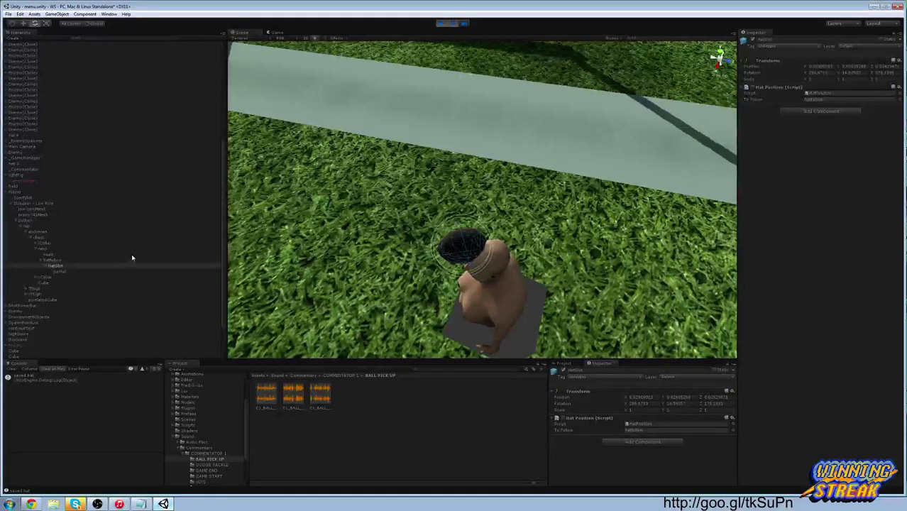
# Undo the trial rotations of the player's hatSlot
pyautogui.click(68, 266)
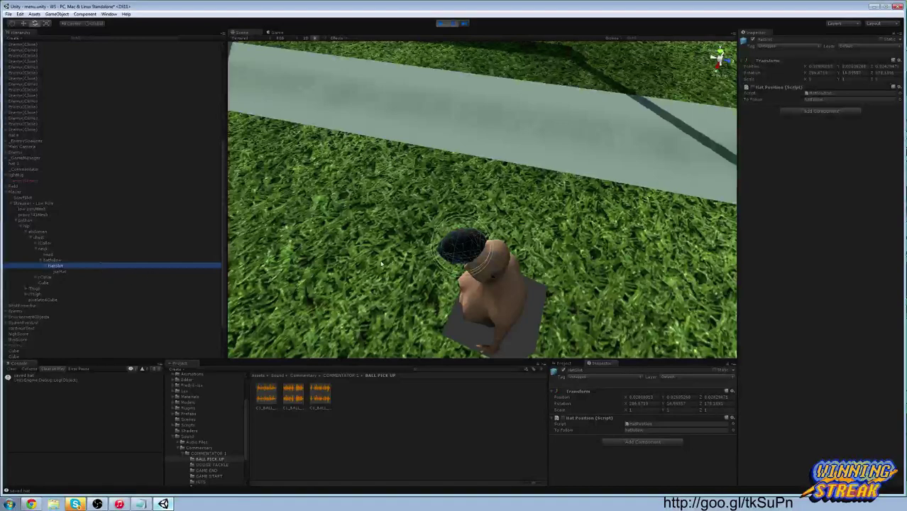
pyautogui.hotkey('ctrl', 'z')
pyautogui.keyDown('alt'); pyautogui.moveTo(502, 209); pyautogui.dragTo(515, 201); pyautogui.keyUp('alt')
pyautogui.hotkey('ctrl', 'z')
pyautogui.hotkey('ctrl', 'z')
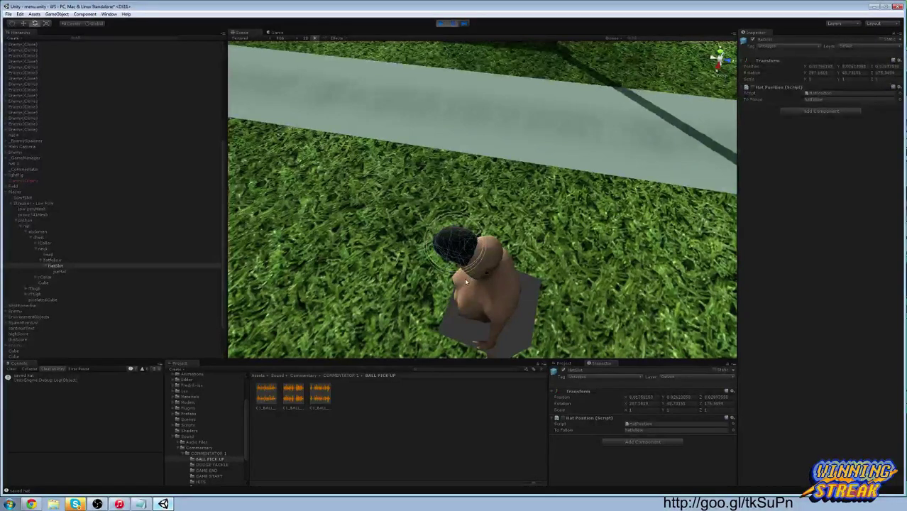
pyautogui.hotkey('ctrl', 'z')
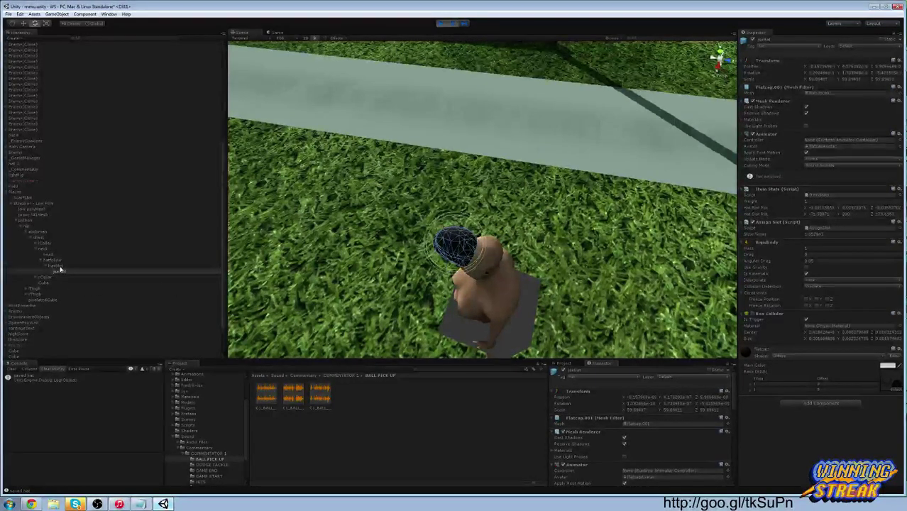
# Reselect the hatSlot above the flat cap and rotate it to level the cap on the player's head
pyautogui.click(161, 266)
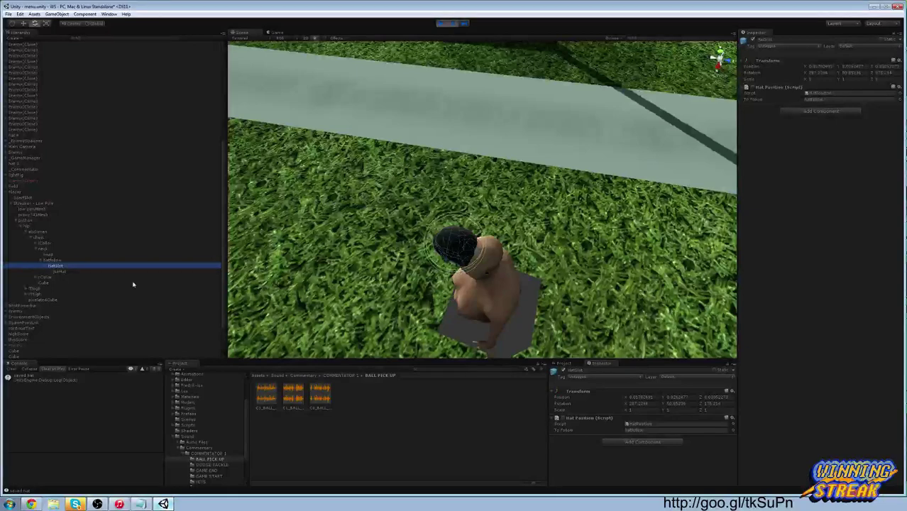
pyautogui.click(53, 272)
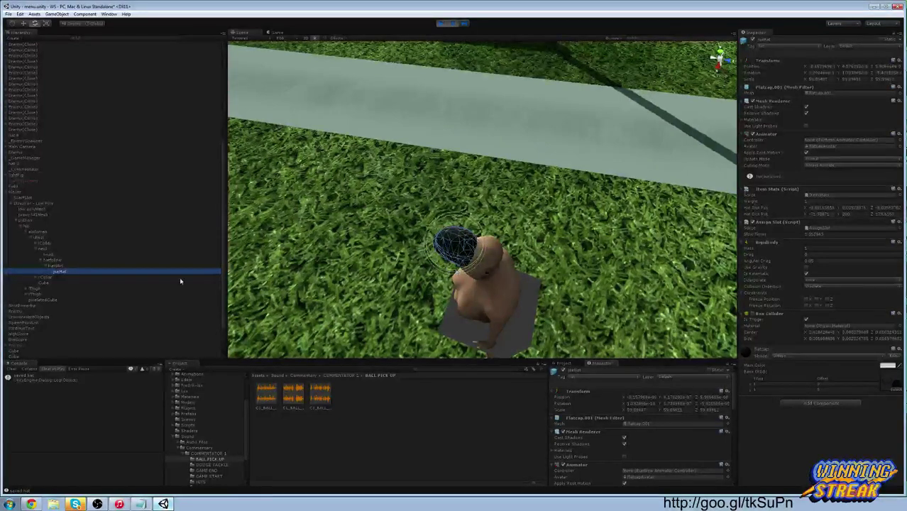
pyautogui.click(50, 265)
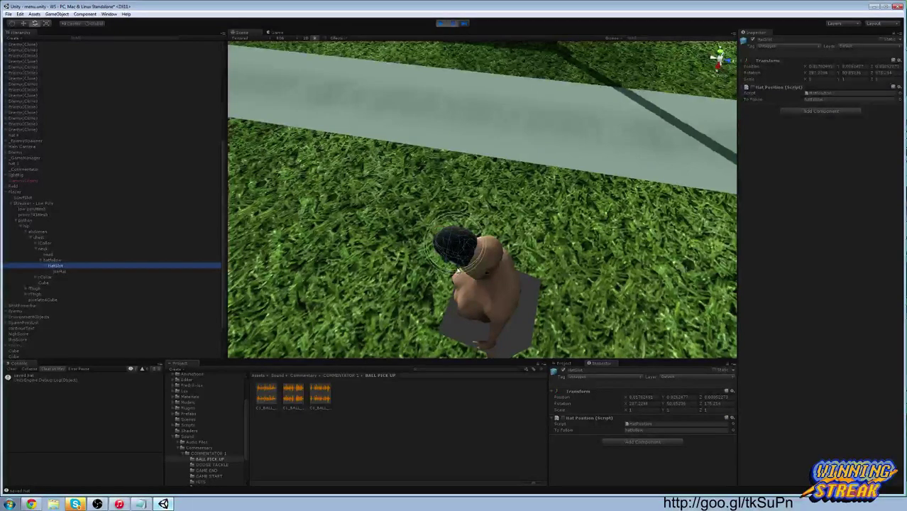
pyautogui.click(459, 270)
pyautogui.moveTo(460, 270); pyautogui.dragTo(496, 264)
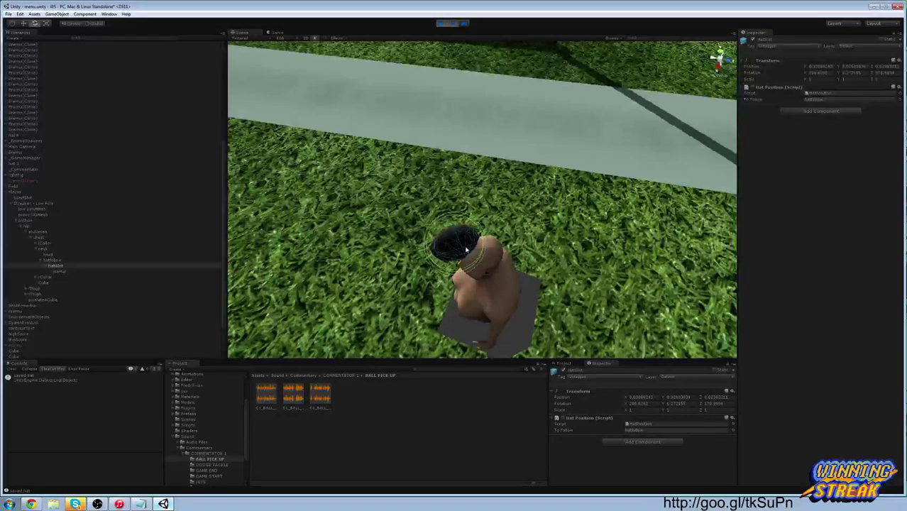
# Move the hatSlot onto the player's head, to about Y 0.024 and Z -0.037
pyautogui.press('w')
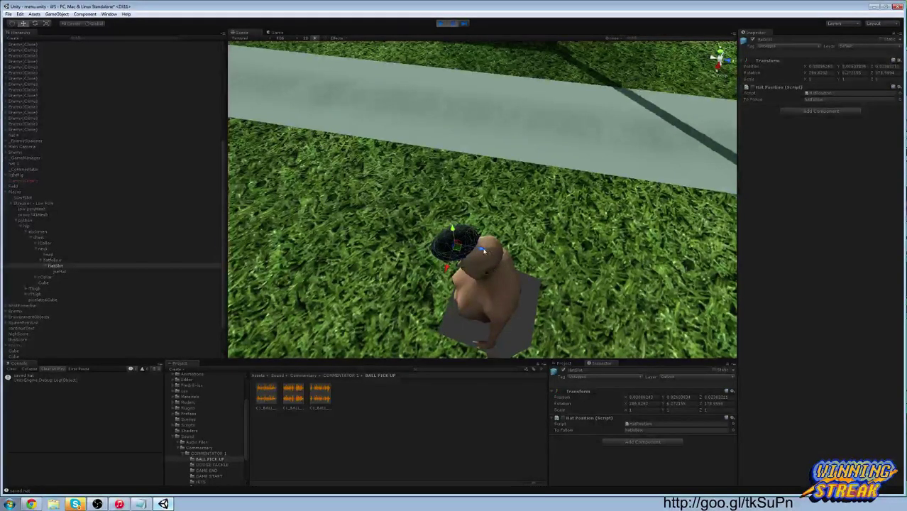
pyautogui.moveTo(483, 250); pyautogui.dragTo(507, 252)
pyautogui.press('alt')
pyautogui.keyDown('alt'); pyautogui.moveTo(368, 207); pyautogui.dragTo(550, 284); pyautogui.keyUp('alt')
pyautogui.scroll(-4, 539, 278)
pyautogui.click(888, 67)
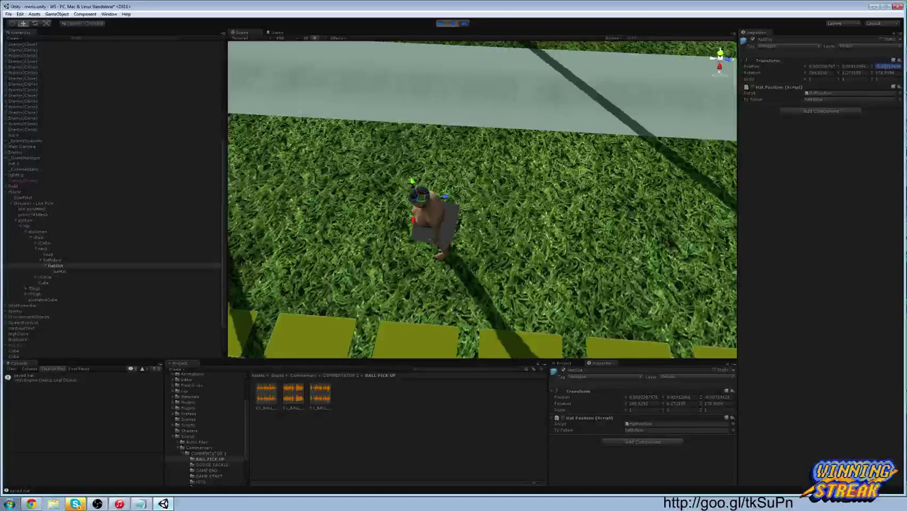
# Switch to the file explorer and play the JUST_FOR_FUN.ogg recording in VLC, then play it once more
pyautogui.hotkey('alt', 'Tab')
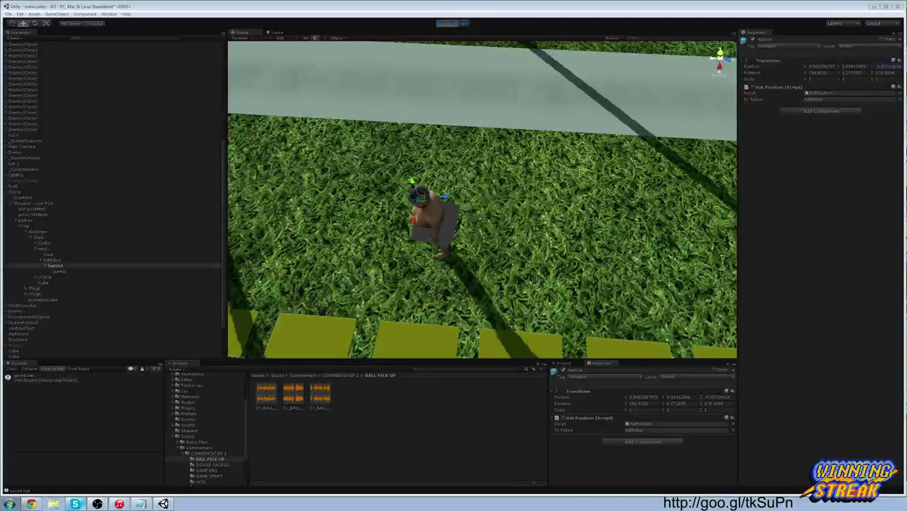
pyautogui.hotkey('alt', 'Tab')
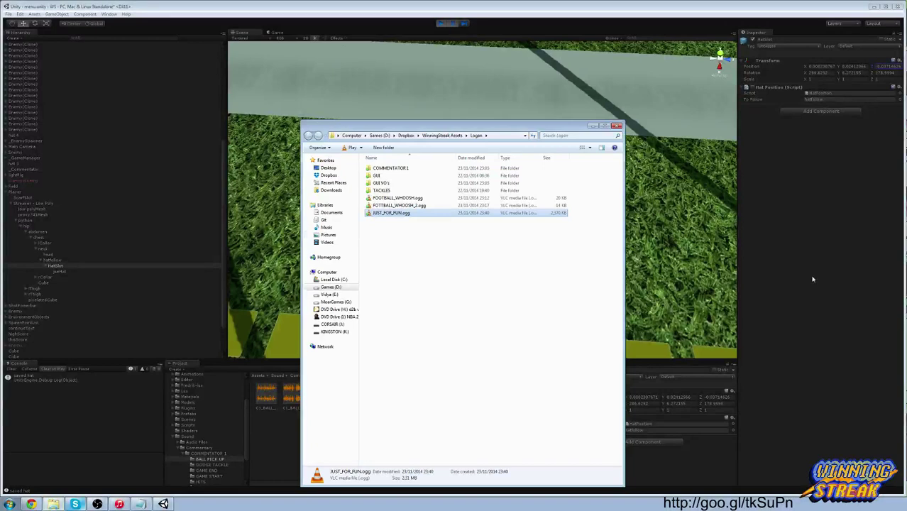
pyautogui.doubleClick(394, 216)
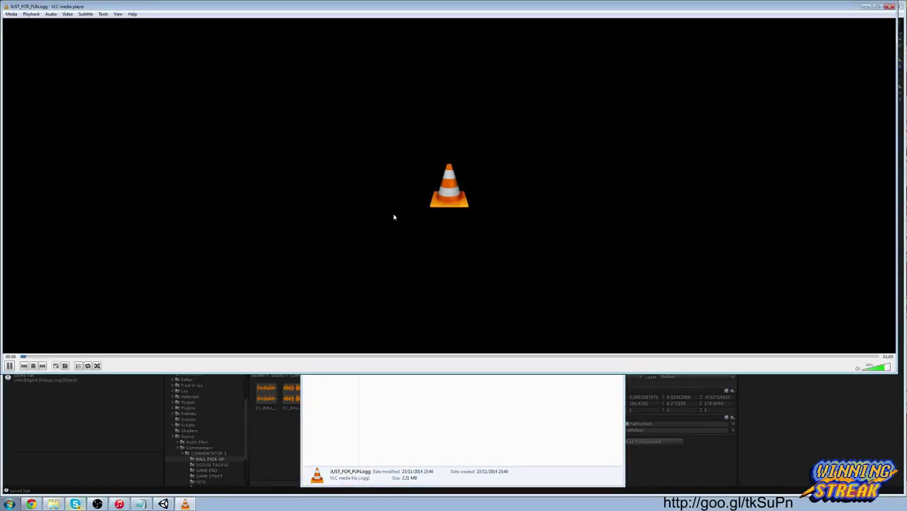
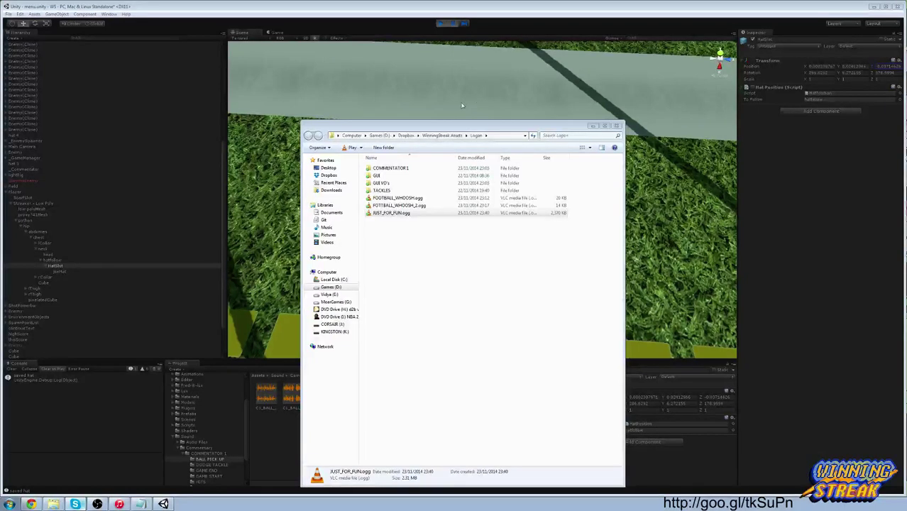
pyautogui.click(410, 214)
pyautogui.doubleClick(411, 216)
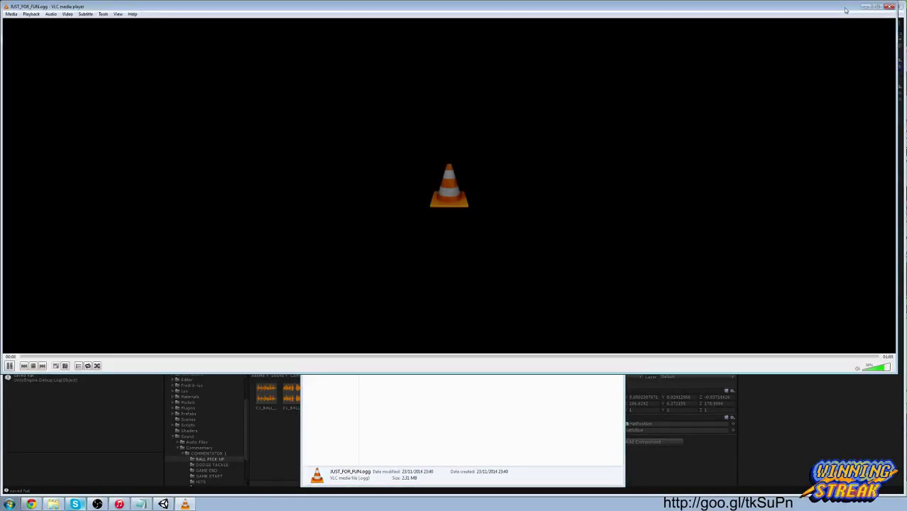
# Move the VLC window off the main screen and close the file explorer window
pyautogui.moveTo(894, 3); pyautogui.dragTo(178, 156)
pyautogui.moveTo(87, 163); pyautogui.dragTo(906, 56)
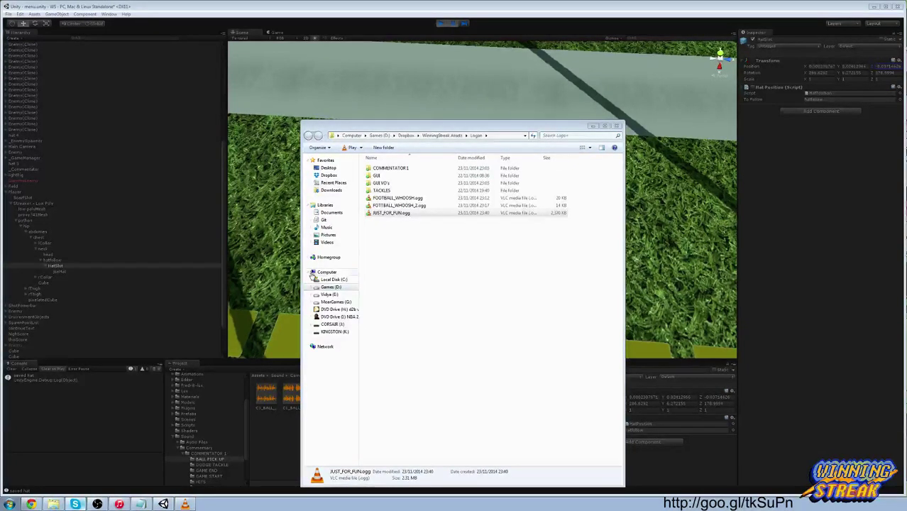
pyautogui.click(456, 237)
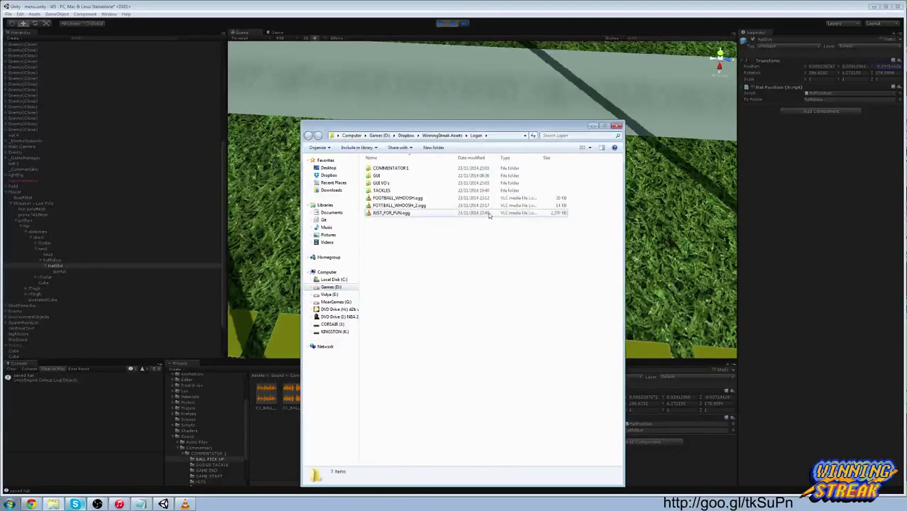
pyautogui.click(617, 126)
# Stop the game, select the flat cap on its menu stand, and set its Hat Slot Rot X to -80
pyautogui.moveTo(575, 170); pyautogui.dragTo(628, 149, button='right')
pyautogui.press('w')
pyautogui.press('s')
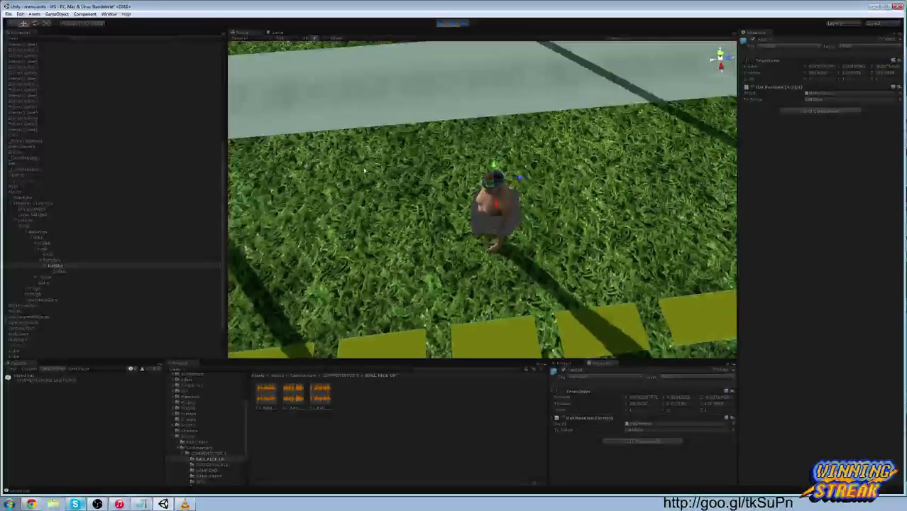
pyautogui.click(439, 23)
pyautogui.moveTo(419, 234); pyautogui.dragTo(470, 204, button='right')
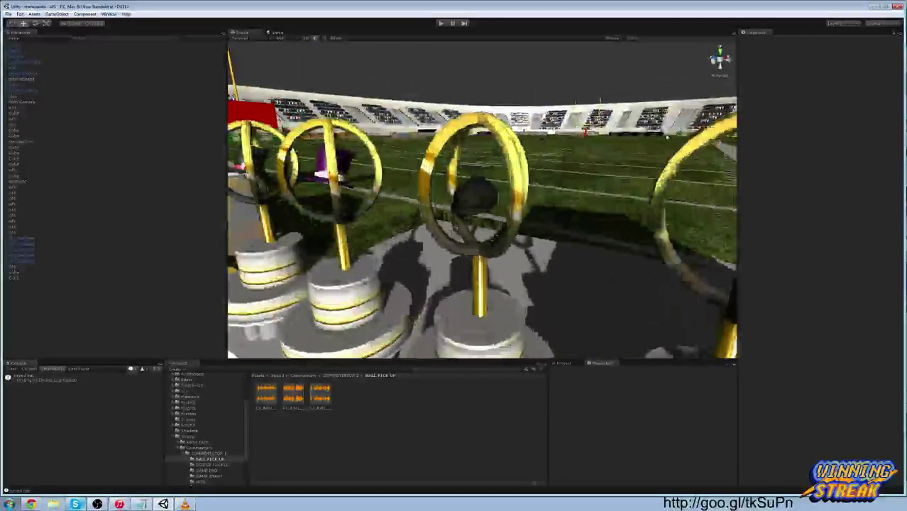
pyautogui.click(469, 203)
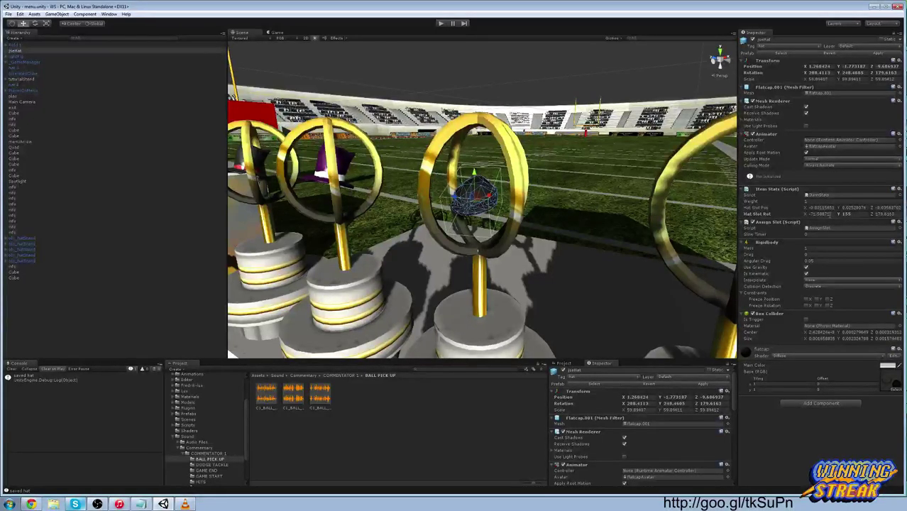
pyautogui.moveTo(830, 216); pyautogui.dragTo(809, 219)
pyautogui.write('-80')
# Run the game again wearing the flat cap, pause it, and examine how the cap sits on the player's head
pyautogui.click(441, 26)
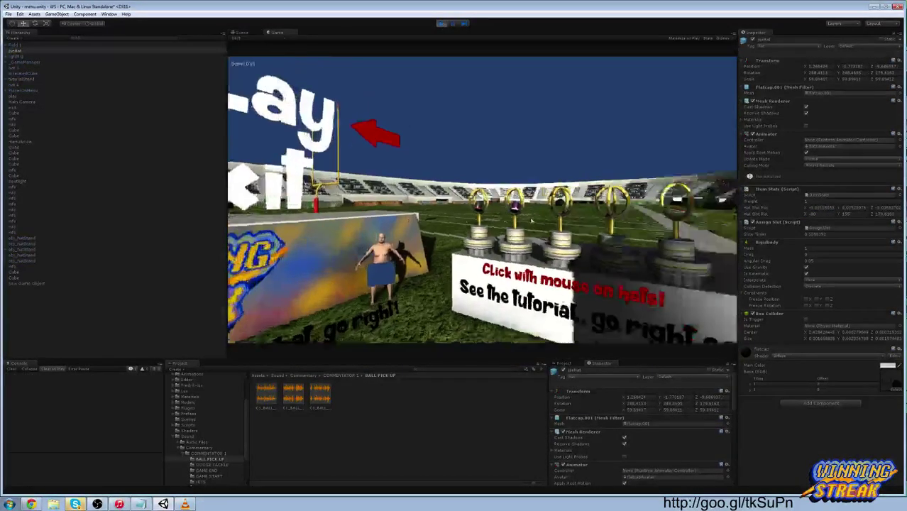
pyautogui.click(501, 205)
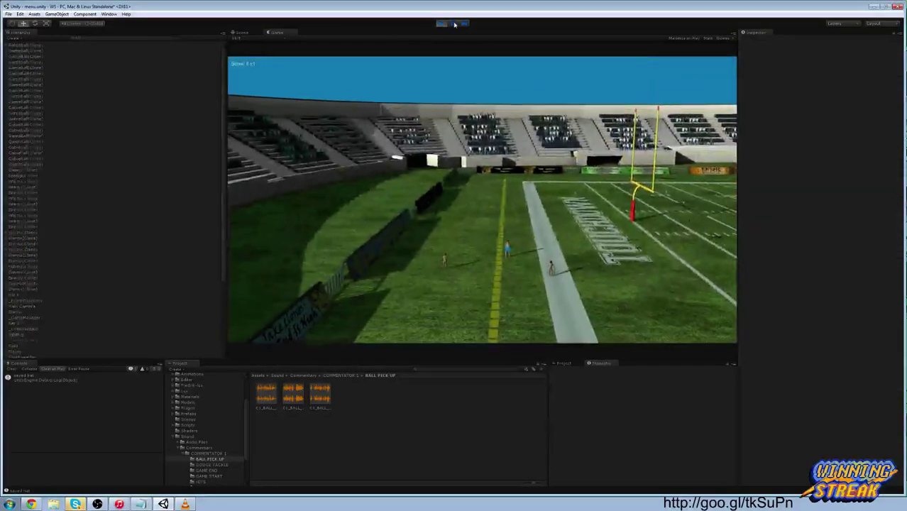
pyautogui.click(453, 23)
pyautogui.moveTo(465, 184); pyautogui.dragTo(330, 245, button='right')
pyautogui.press('w')
pyautogui.press('s')
pyautogui.press('w')
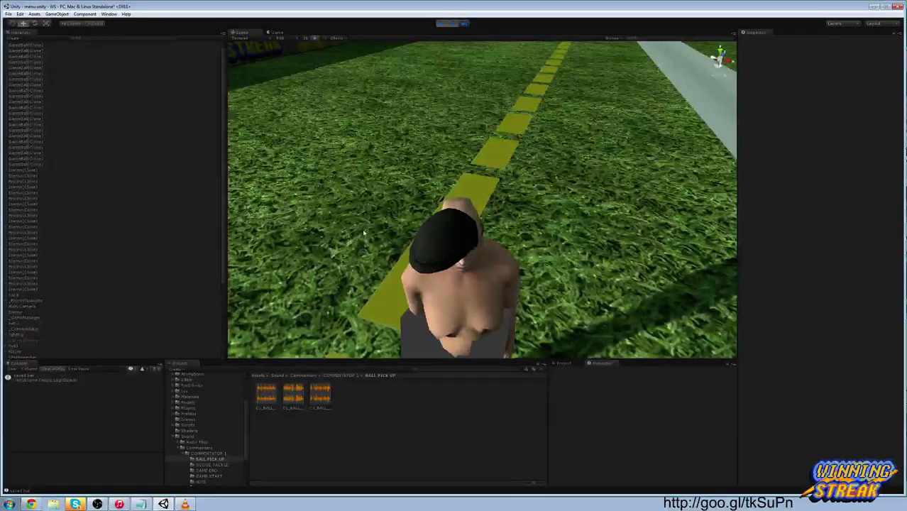
# Stop the game, reselect the flat cap on its stand, and set its Hat Slot Rot X to -50
pyautogui.click(440, 22)
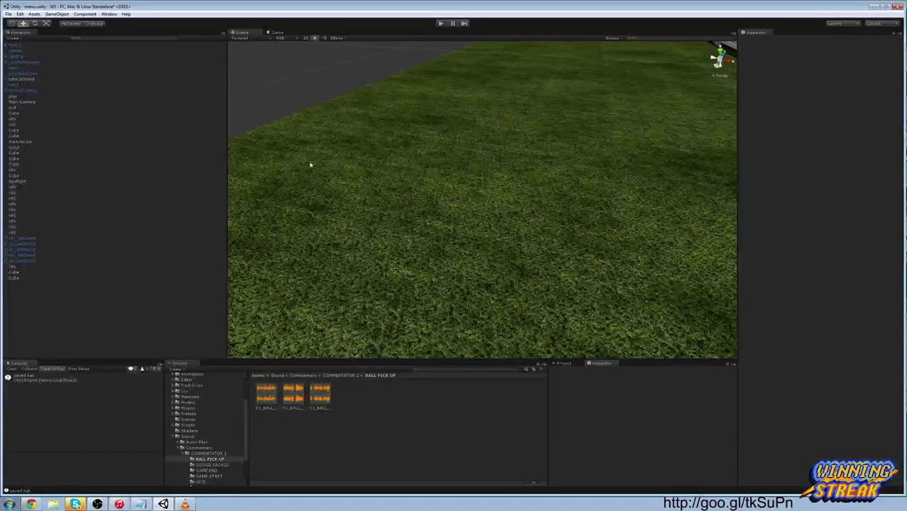
pyautogui.moveTo(310, 164); pyautogui.dragTo(482, 114, button='right')
pyautogui.press('w')
pyautogui.click(617, 217)
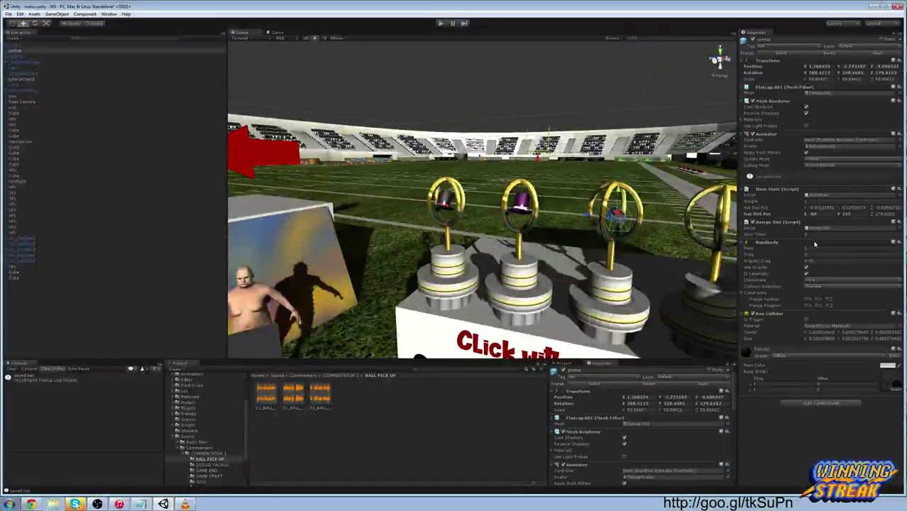
pyautogui.click(813, 214)
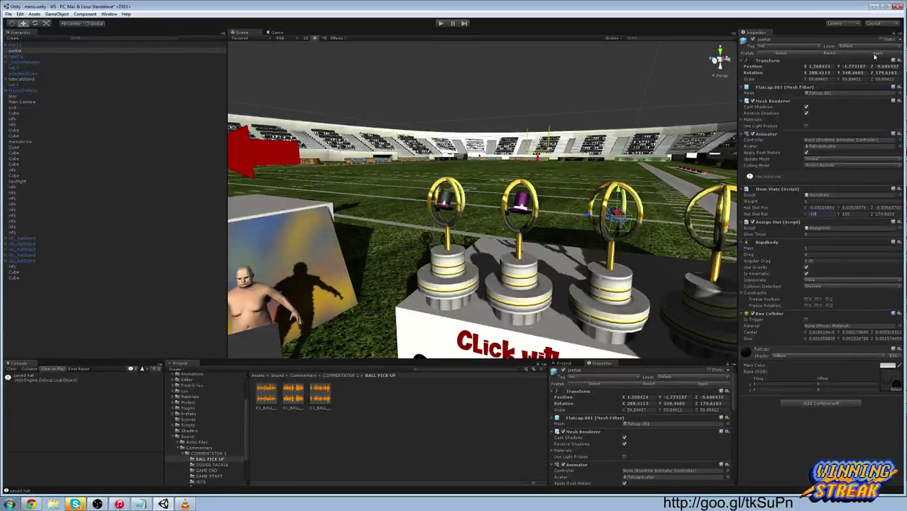
# Run the game wearing the flat cap, play a match to check the new cap rotation, and stop the game
pyautogui.click(440, 24)
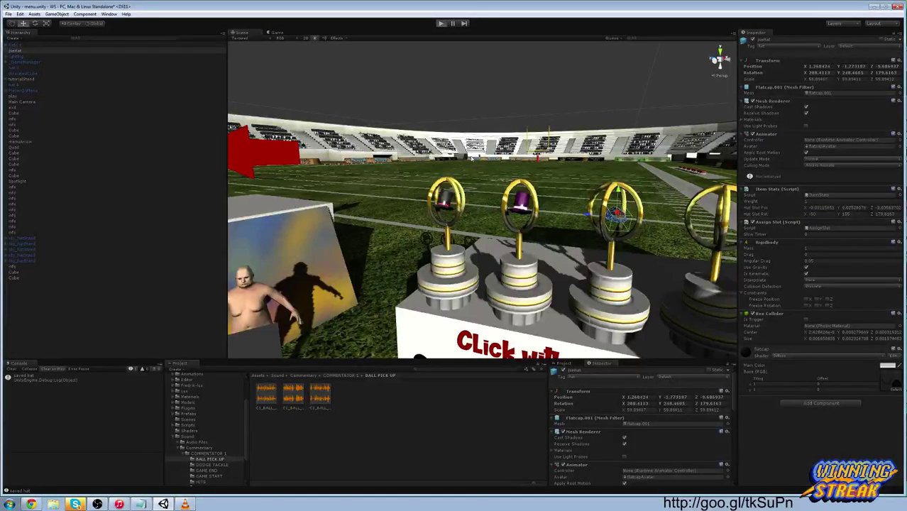
pyautogui.press('d')
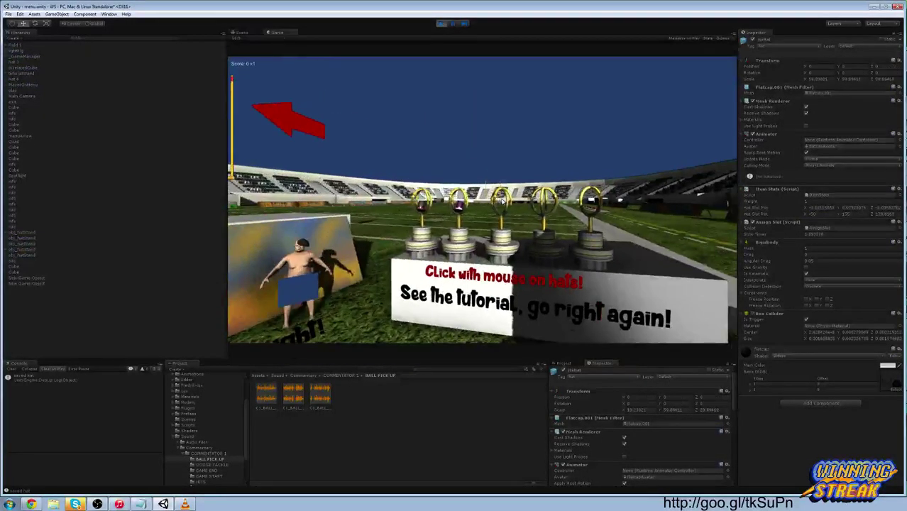
pyautogui.click(495, 132)
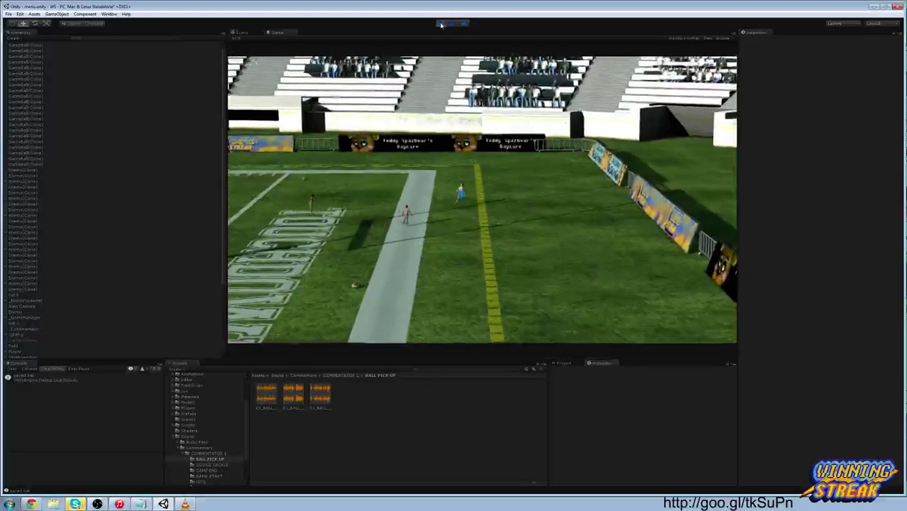
pyautogui.click(441, 23)
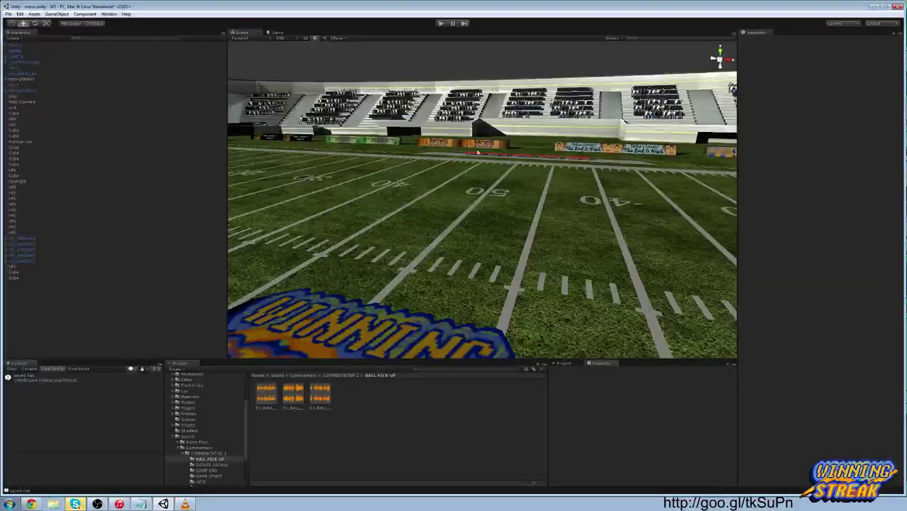
# Go back to the hat display in the menu scene and select the flat cap on its stand
pyautogui.press('w')
pyautogui.moveTo(710, 185); pyautogui.dragTo(412, 177, button='right')
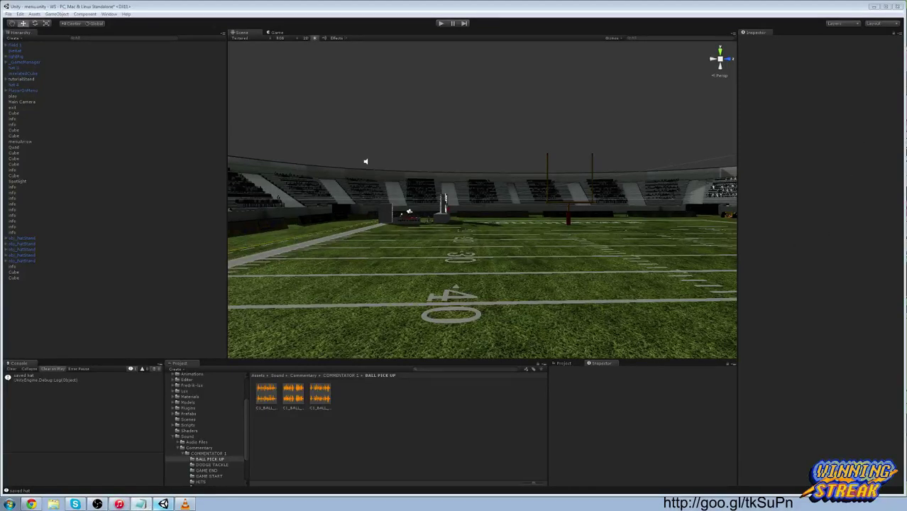
pyautogui.click(627, 258)
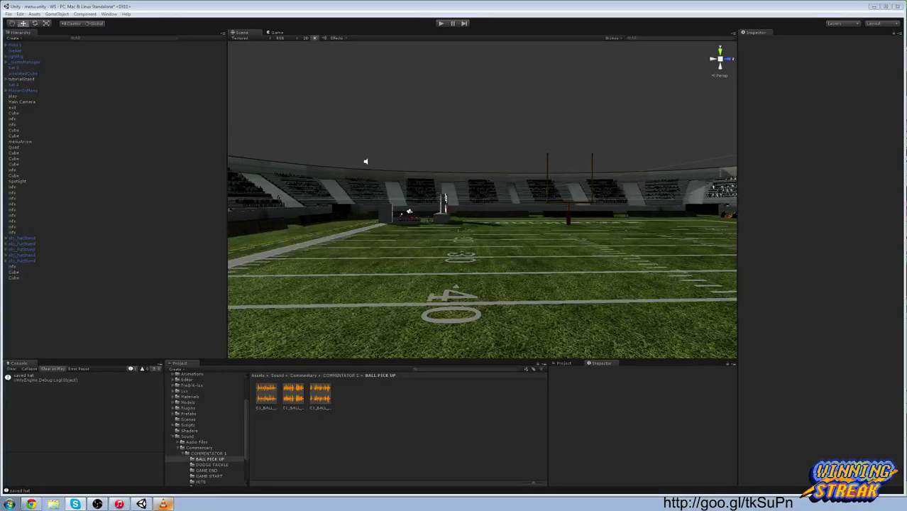
pyautogui.moveTo(610, 234); pyautogui.dragTo(818, 287, button='right')
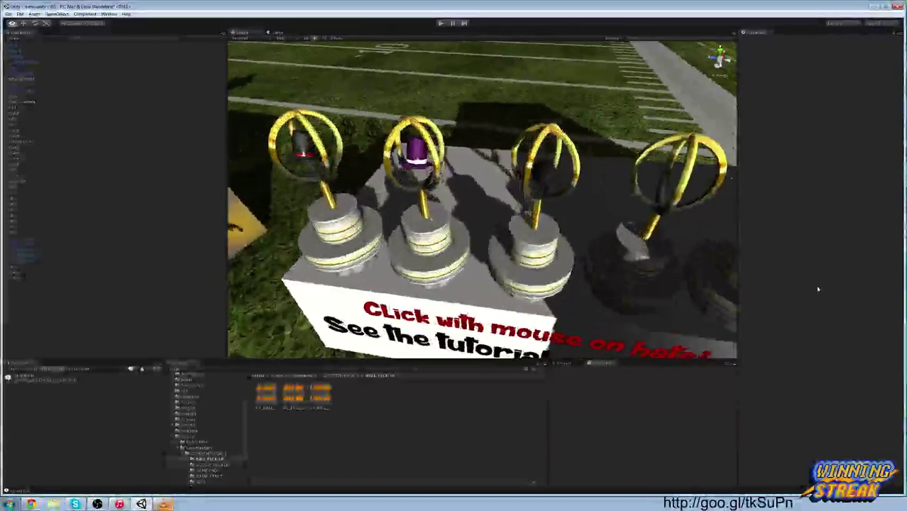
pyautogui.click(547, 177)
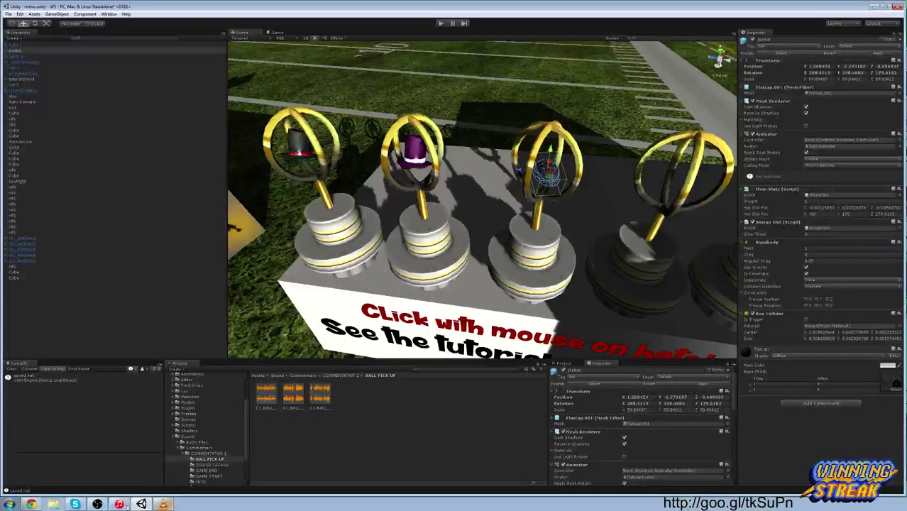
# Run the game, put the flat cap on the player, start a match, and pause it in the Scene view
pyautogui.click(440, 24)
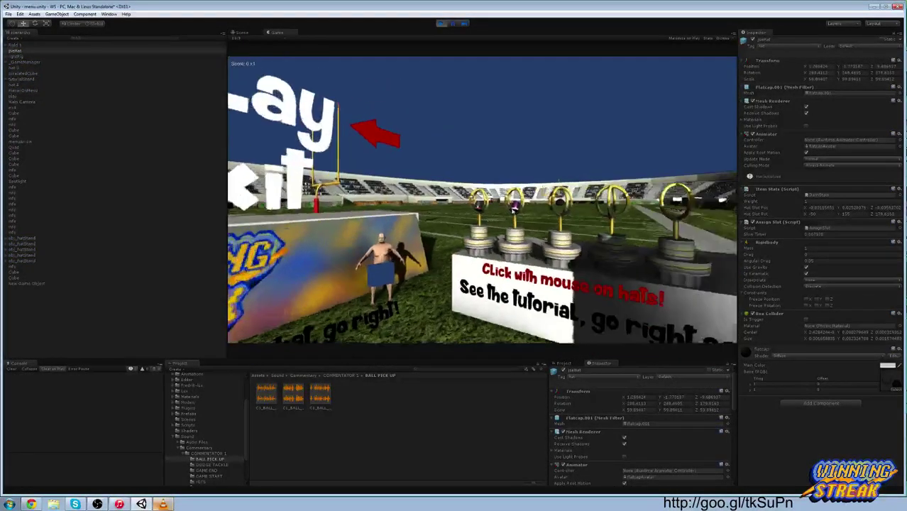
pyautogui.click(501, 202)
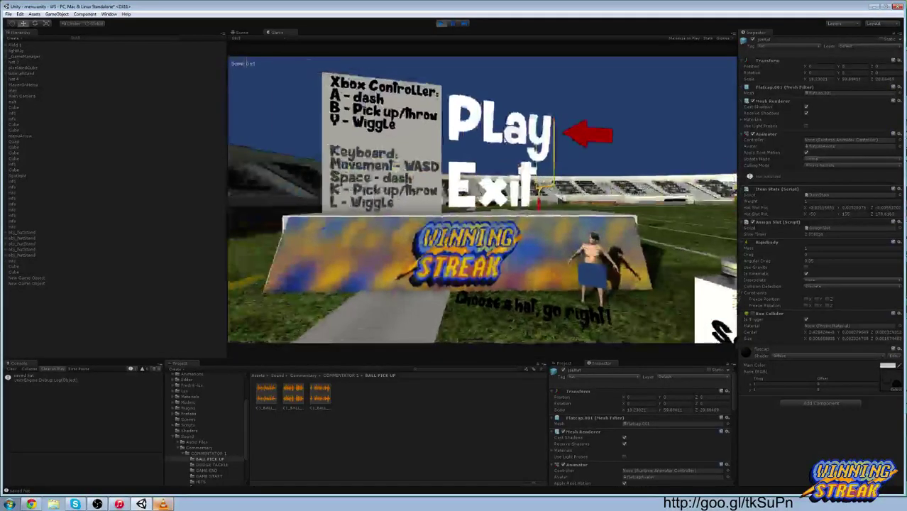
pyautogui.click(497, 135)
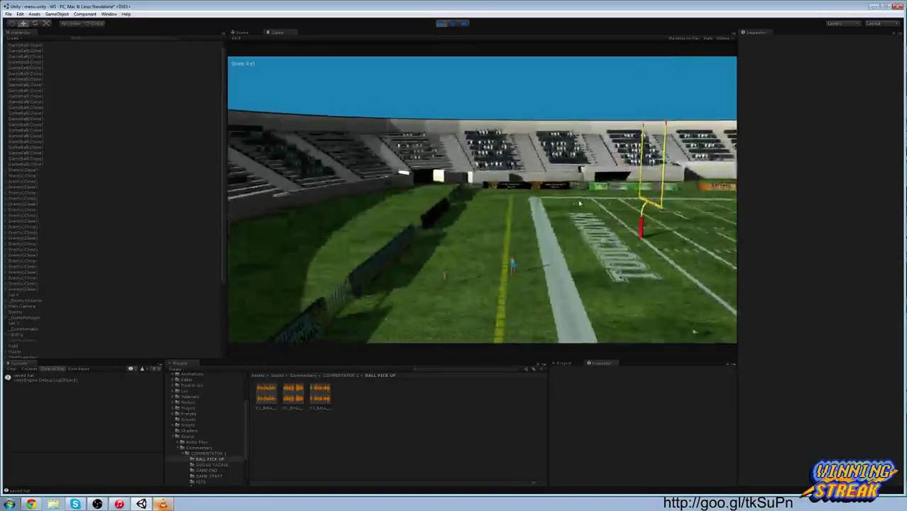
pyautogui.click(445, 25)
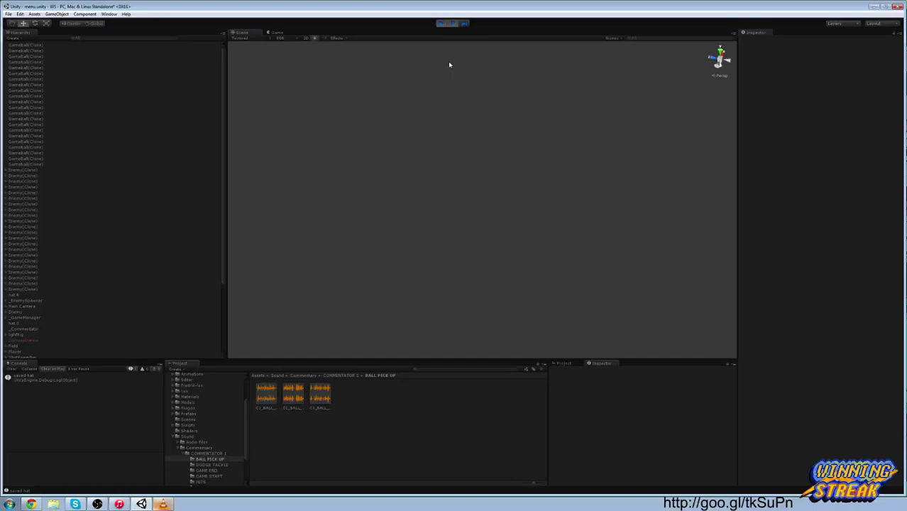
pyautogui.click(278, 33)
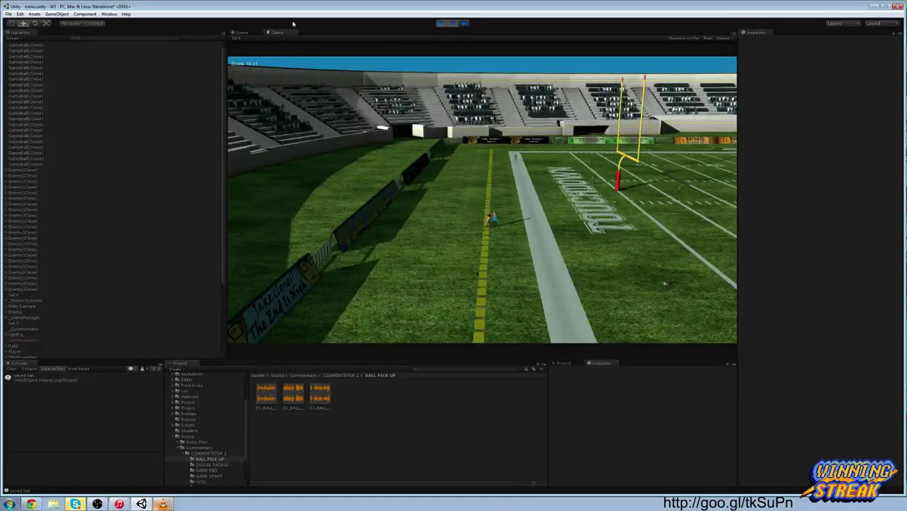
pyautogui.click(243, 32)
# Select the flat cap on the paused player and examine its offset from the head at close range
pyautogui.moveTo(426, 199); pyautogui.dragTo(522, 166, button='right')
pyautogui.press('w')
pyautogui.click(526, 167)
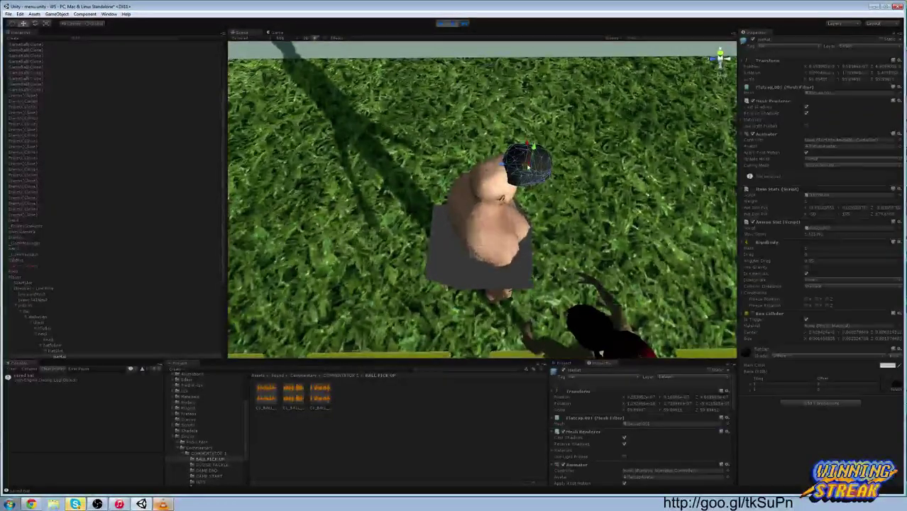
pyautogui.moveTo(486, 139); pyautogui.dragTo(505, 95, button='right')
pyautogui.press('w')
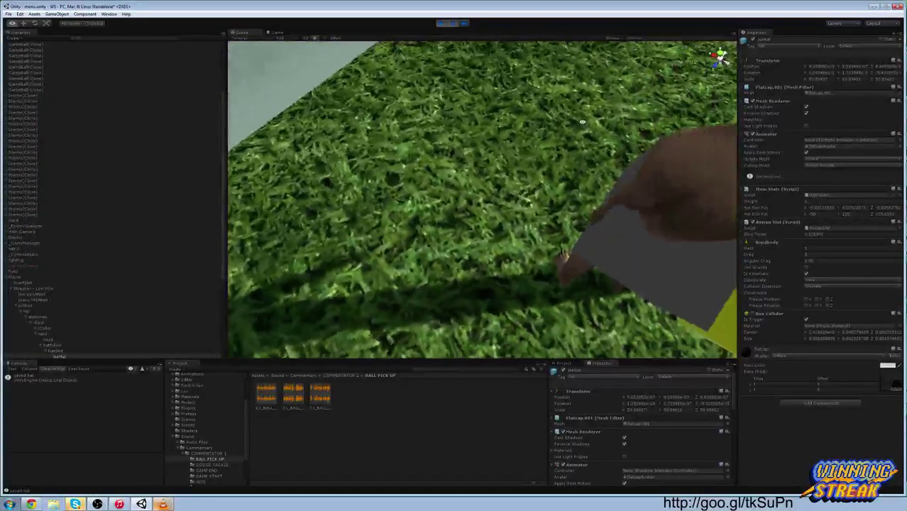
pyautogui.press('s')
pyautogui.moveTo(583, 122); pyautogui.dragTo(526, 118, button='right')
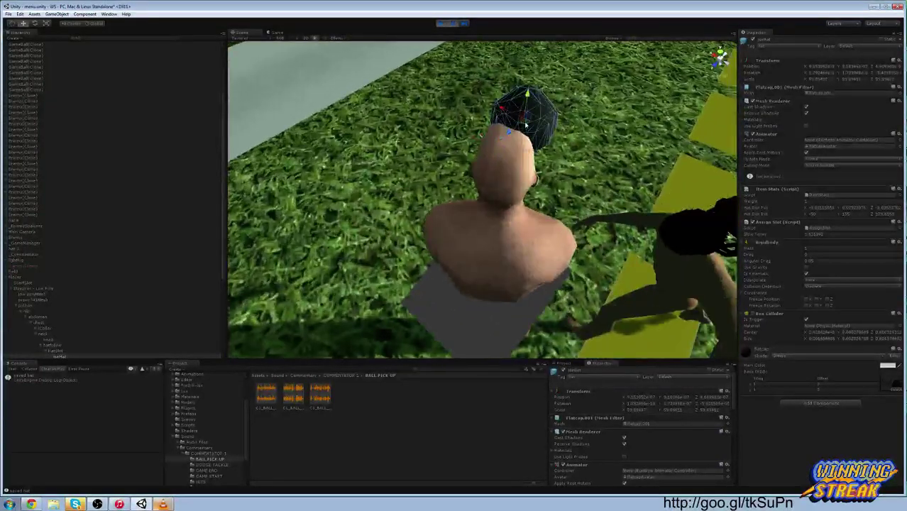
# Move the worn flat cap onto the player's head and check its fit from the front, above and the side
pyautogui.moveTo(526, 125); pyautogui.dragTo(323, 86)
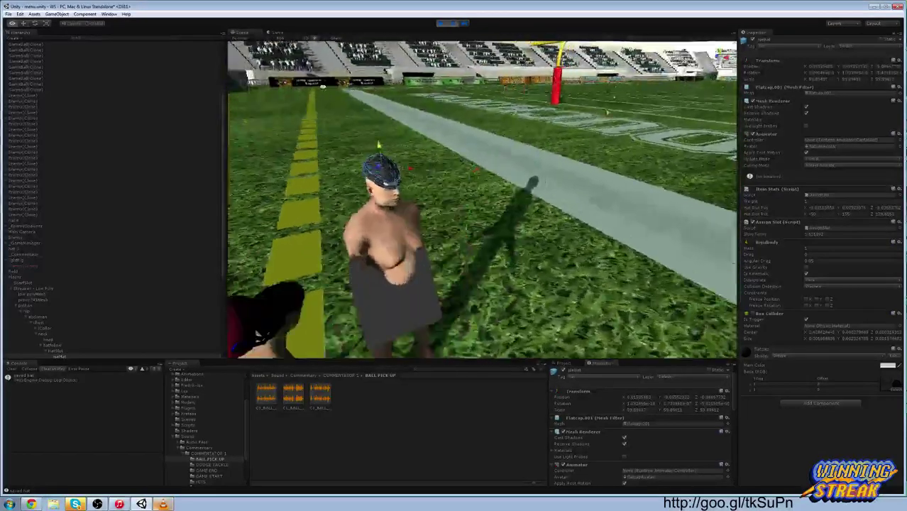
pyautogui.moveTo(323, 86); pyautogui.dragTo(302, 167, button='right')
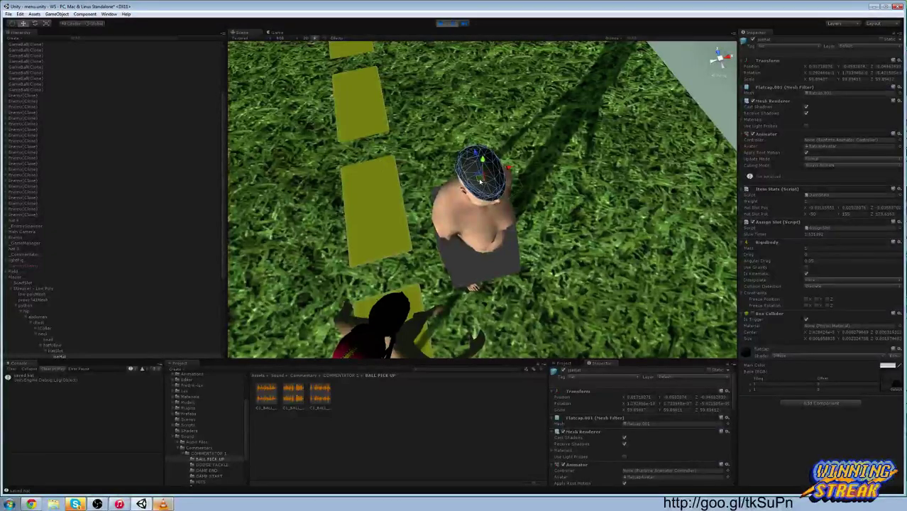
pyautogui.moveTo(480, 182); pyautogui.dragTo(273, 86, button='right')
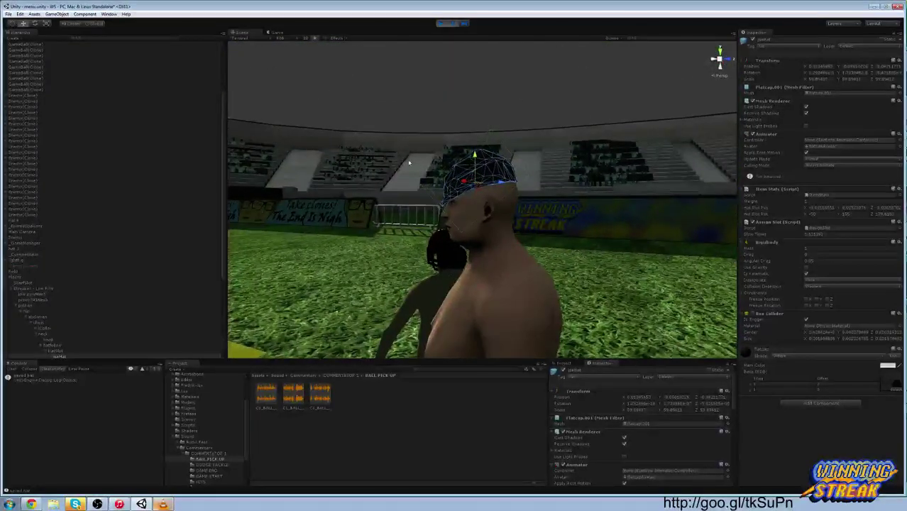
pyautogui.moveTo(483, 193); pyautogui.dragTo(551, 197, button='right')
pyautogui.press('s')
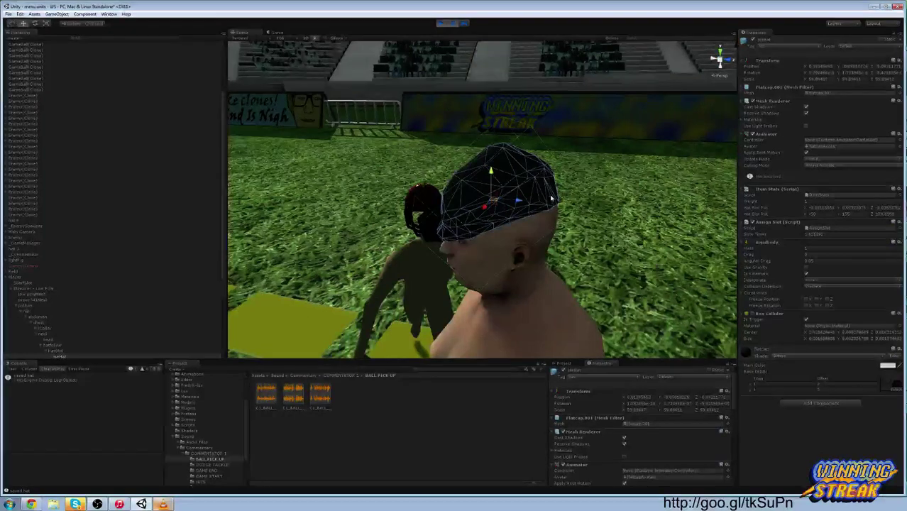
# Copy the worn cap's adjusted Position X value and open Notepad to note the position down
pyautogui.click(824, 66)
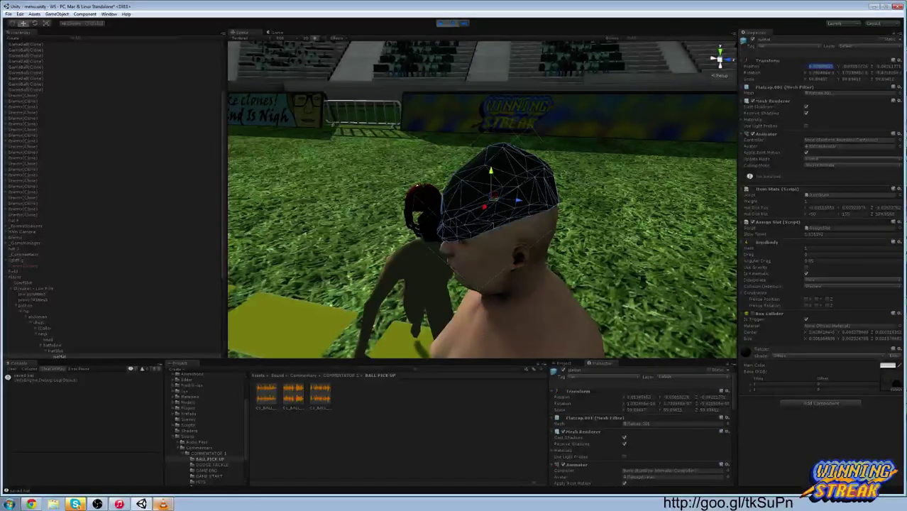
pyautogui.click(822, 66)
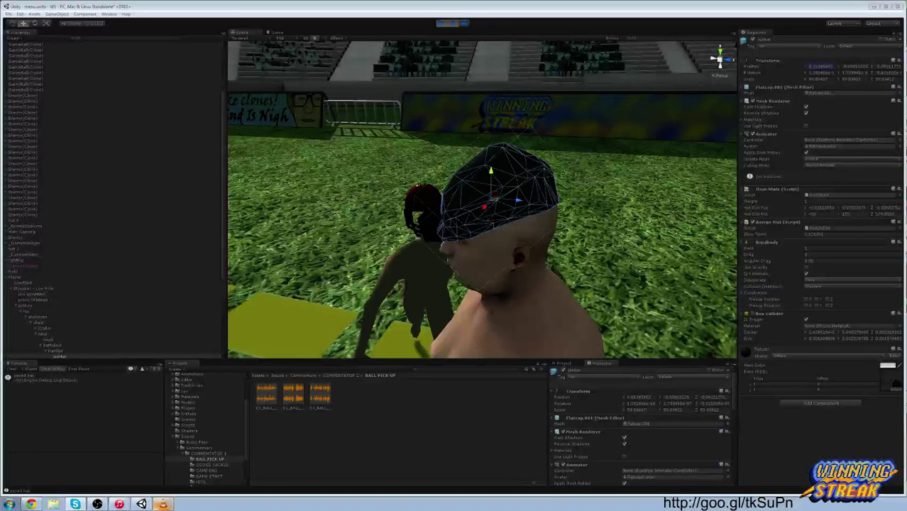
pyautogui.press('super')
pyautogui.write('notep')
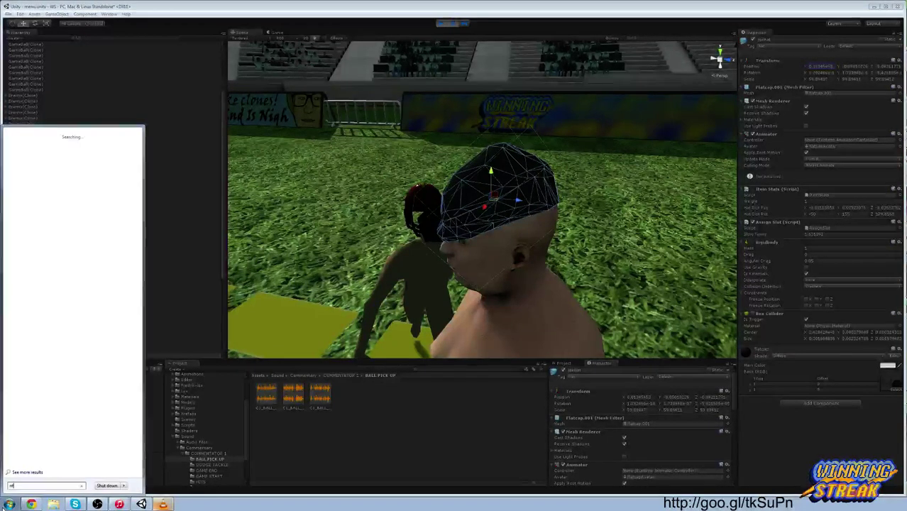
pyautogui.write('ad')
pyautogui.press('Return')
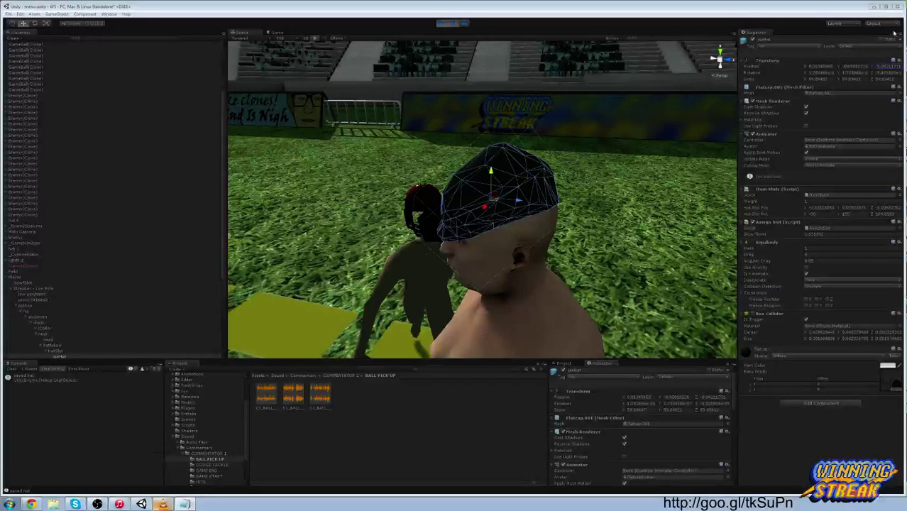
# Stop the game and reselect the flat cap on its stand in the menu scene
pyautogui.click(440, 24)
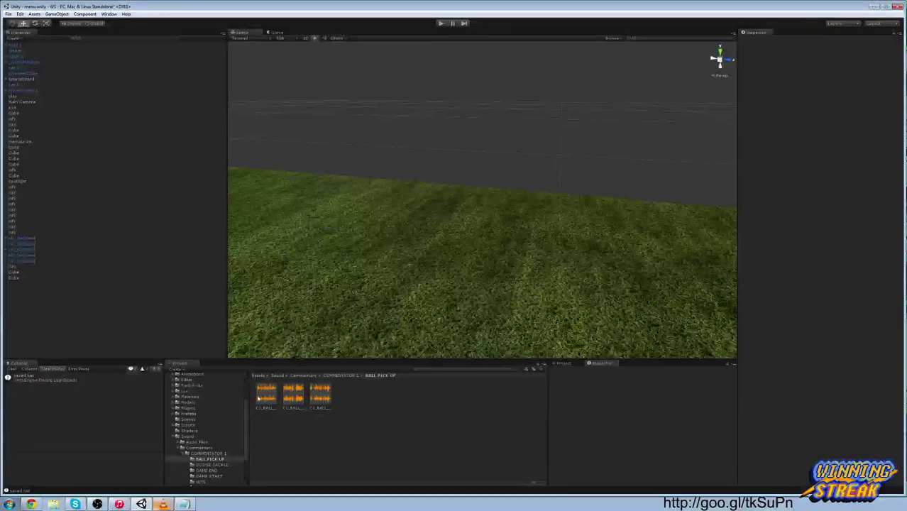
pyautogui.press('w')
pyautogui.moveTo(872, 191); pyautogui.dragTo(798, 261, button='right')
pyautogui.click(499, 206)
pyautogui.press('w')
pyautogui.moveTo(503, 208); pyautogui.dragTo(556, 138, button='right')
pyautogui.press('d')
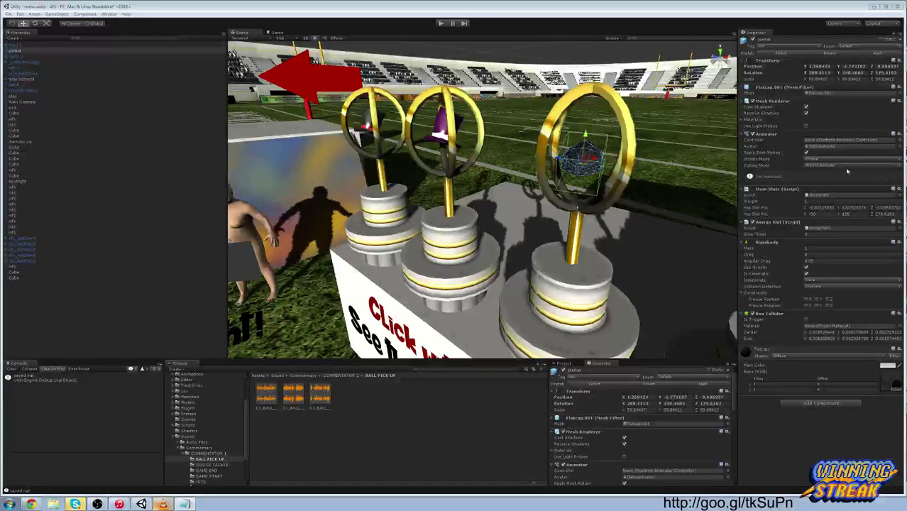
# Set the flat cap's Hat Slot Pos X to -0.01345453 and replace its Z with the noted position value
pyautogui.click(819, 207)
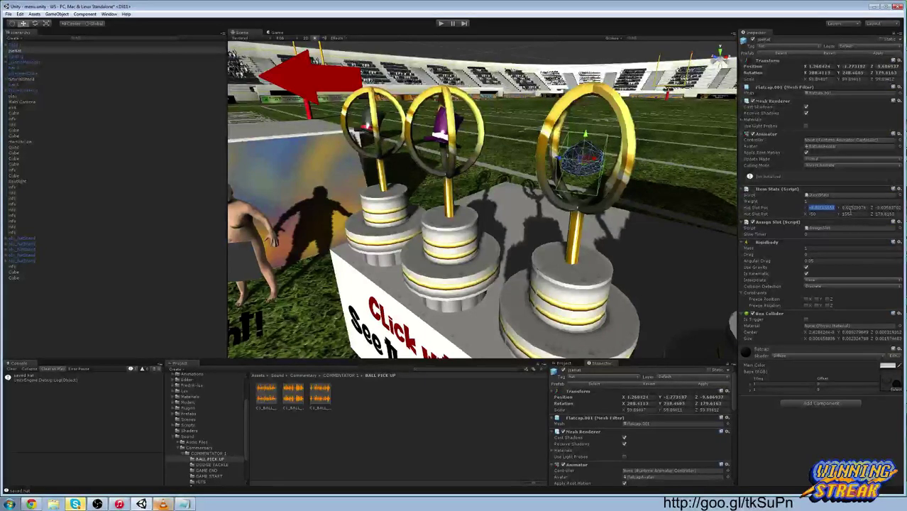
pyautogui.write('-.01345453')
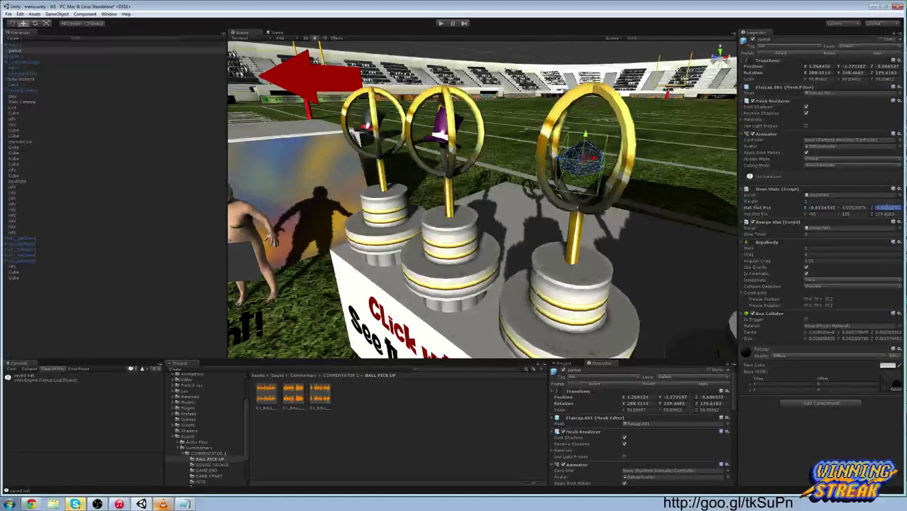
pyautogui.click(886, 207)
# Run the game with the new hat slot position, put the flat cap on the player, and start a match
pyautogui.click(441, 23)
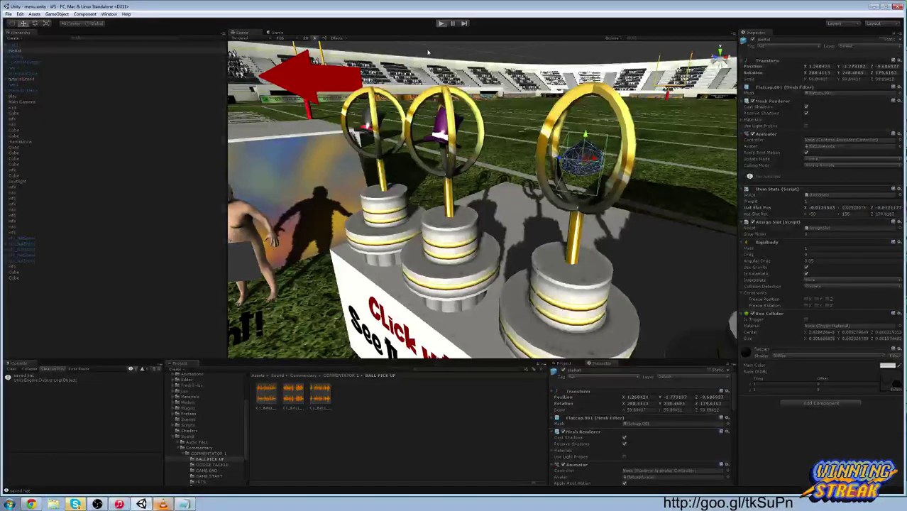
pyautogui.press('d')
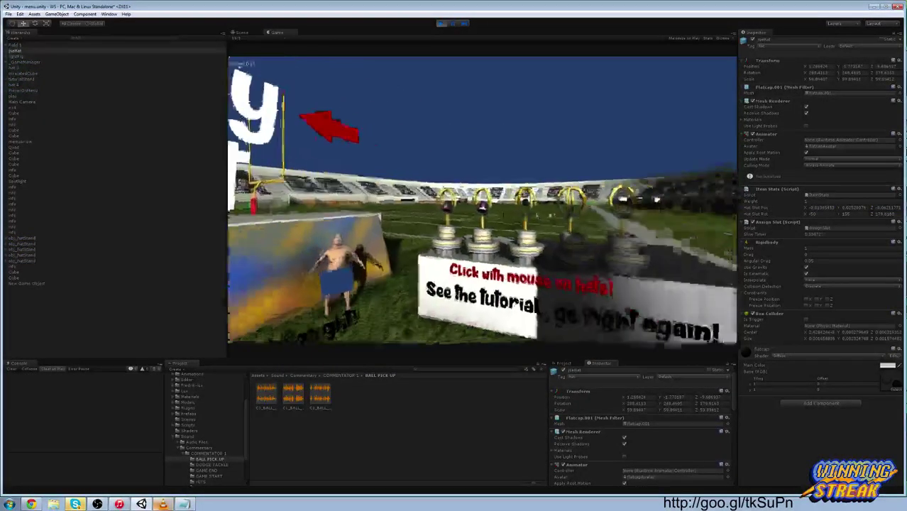
pyautogui.click(501, 207)
pyautogui.press('a')
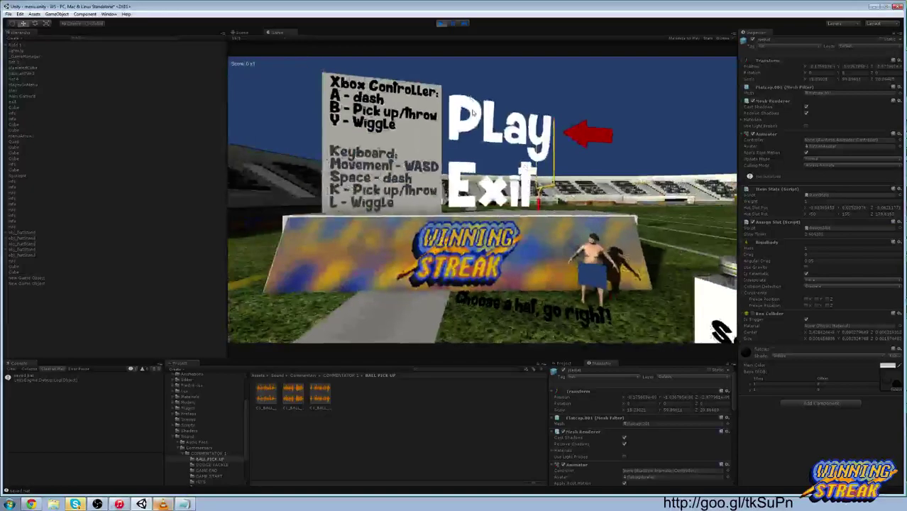
pyautogui.click(497, 110)
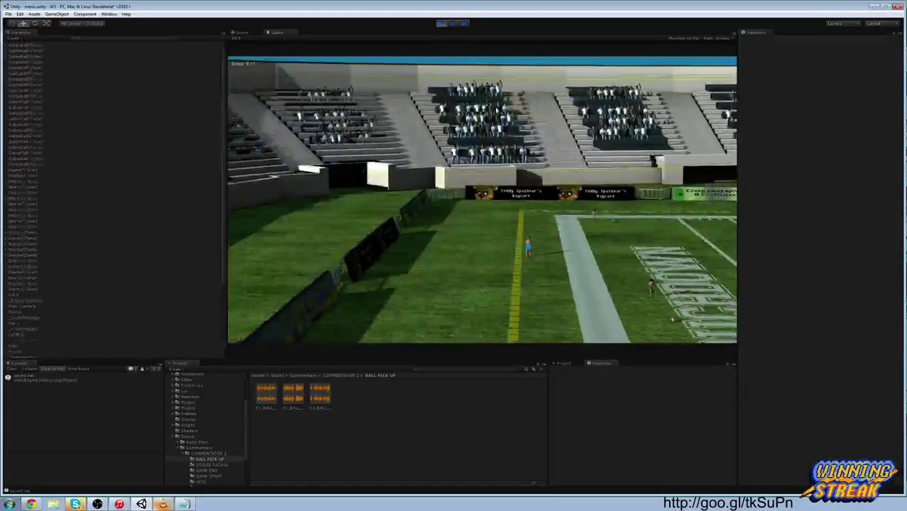
# Pause the match, examine how the repositioned flat cap sits on the player in the Scene view, and stop the game
pyautogui.click(242, 33)
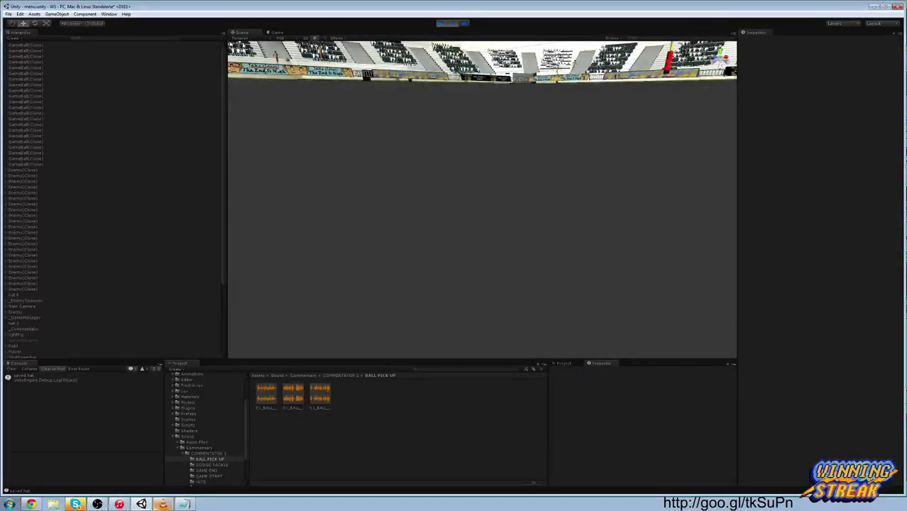
pyautogui.click(277, 33)
pyautogui.click(245, 32)
pyautogui.moveTo(500, 195); pyautogui.dragTo(559, 182, button='right')
pyautogui.keyDown('alt'); pyautogui.moveTo(559, 181); pyautogui.dragTo(555, 239); pyautogui.keyUp('alt')
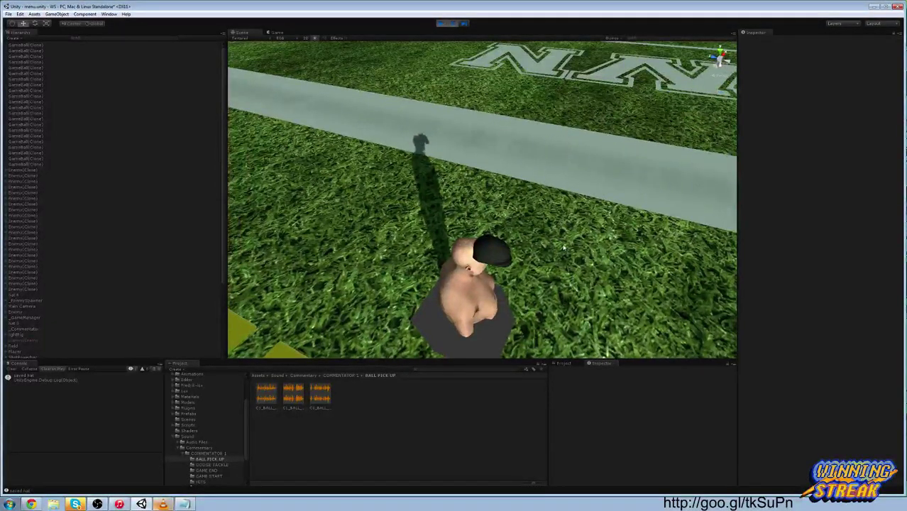
pyautogui.click(441, 23)
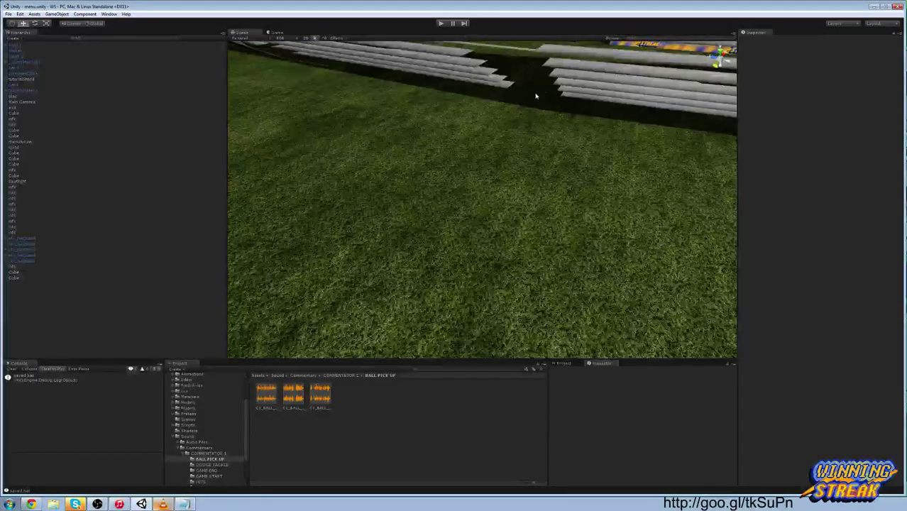
# Return to the hat stands in the menu scene and select the flat cap on its stand
pyautogui.moveTo(536, 96); pyautogui.dragTo(595, 132, button='right')
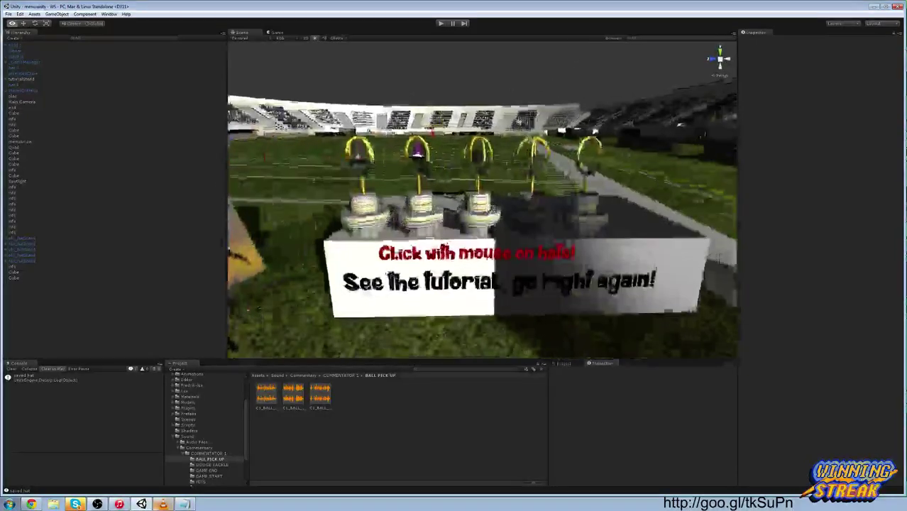
pyautogui.moveTo(594, 186); pyautogui.dragTo(591, 162, button='right')
pyautogui.click(524, 185)
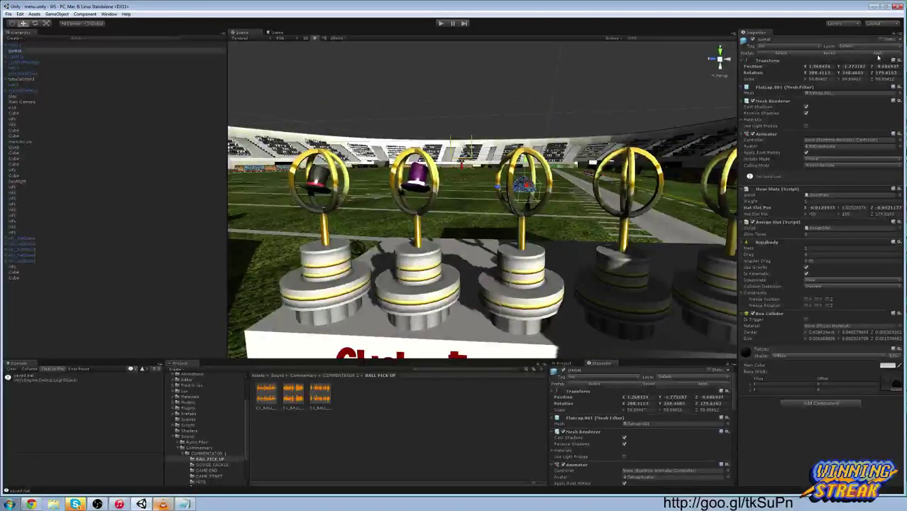
# Run the game, put the flat cap on the player, and start a match
pyautogui.click(440, 25)
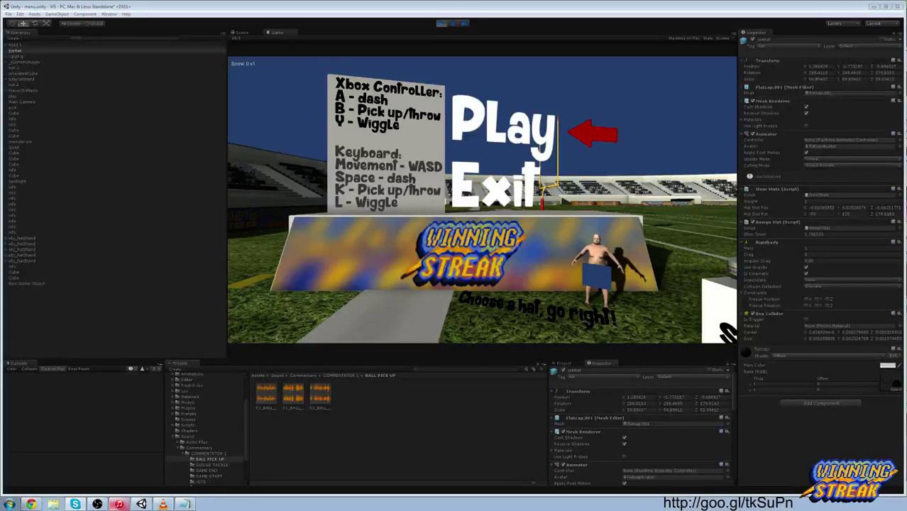
pyautogui.click(555, 114)
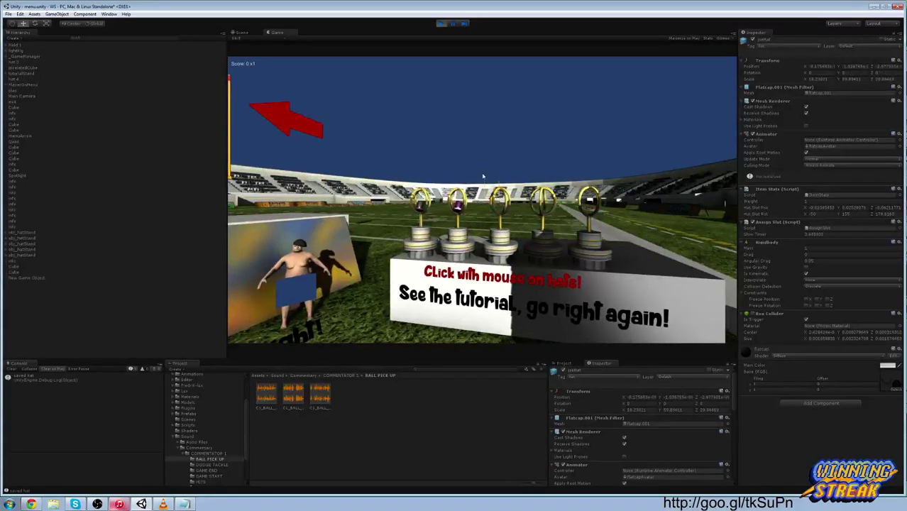
pyautogui.press('a')
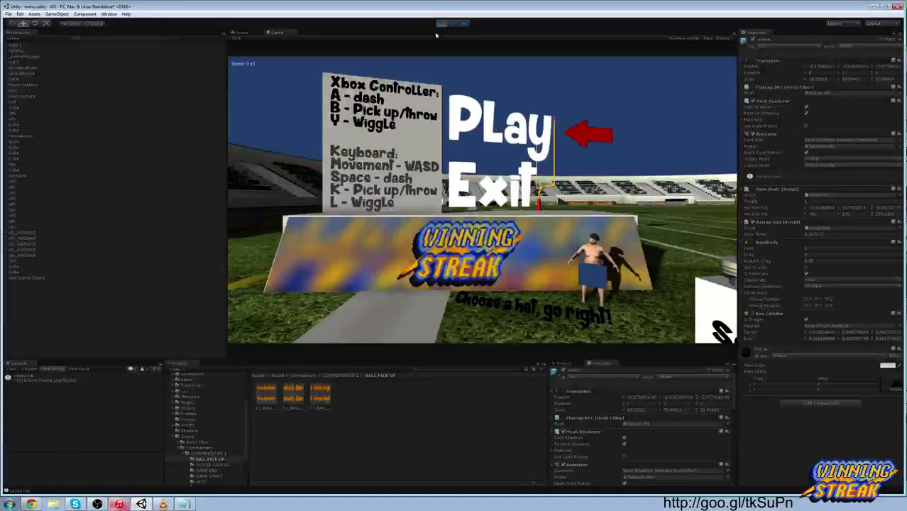
# Pause the match, find the player wearing the flat cap in the Scene view, and select the HatSlot object that holds the cap
pyautogui.click(453, 23)
pyautogui.click(241, 32)
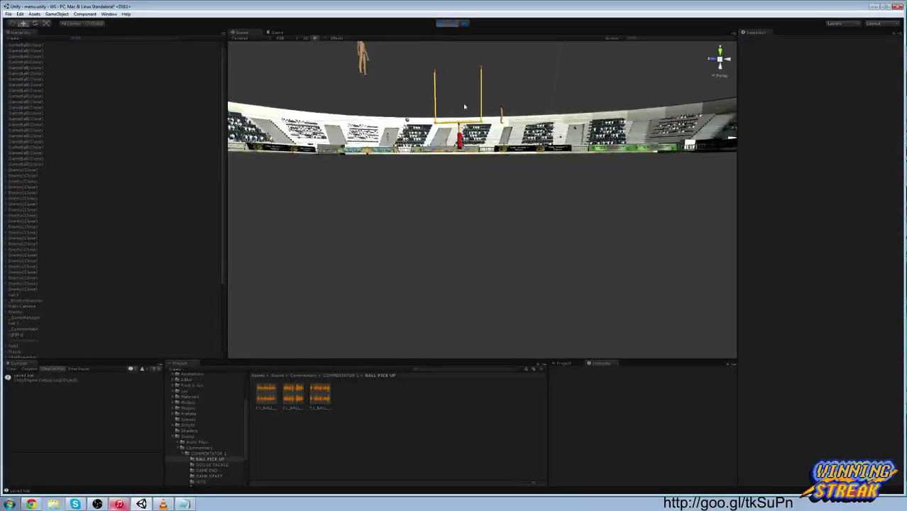
pyautogui.moveTo(465, 106); pyautogui.dragTo(506, 278, button='right')
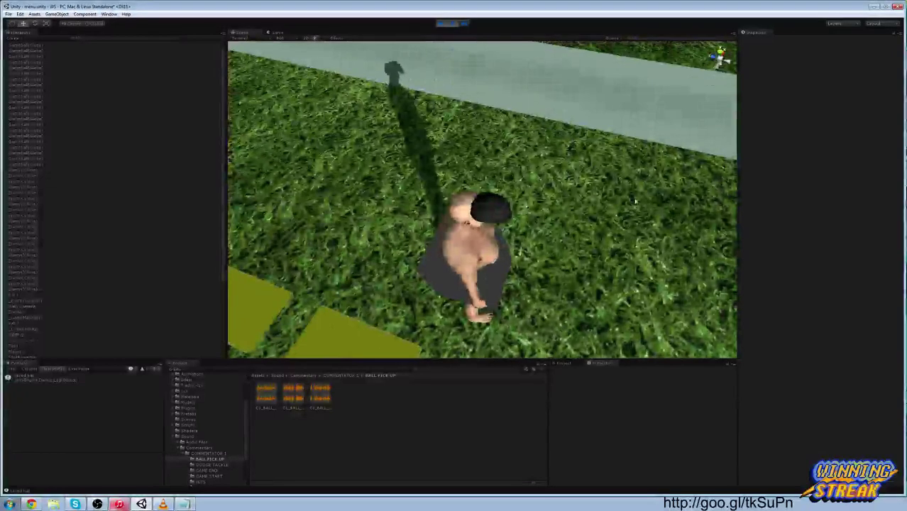
pyautogui.click(501, 206)
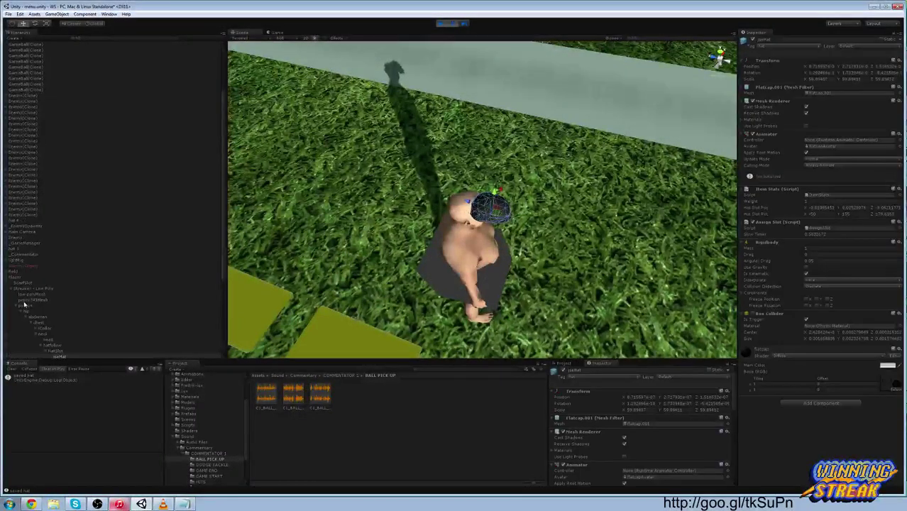
pyautogui.scroll(-3, 115, 281)
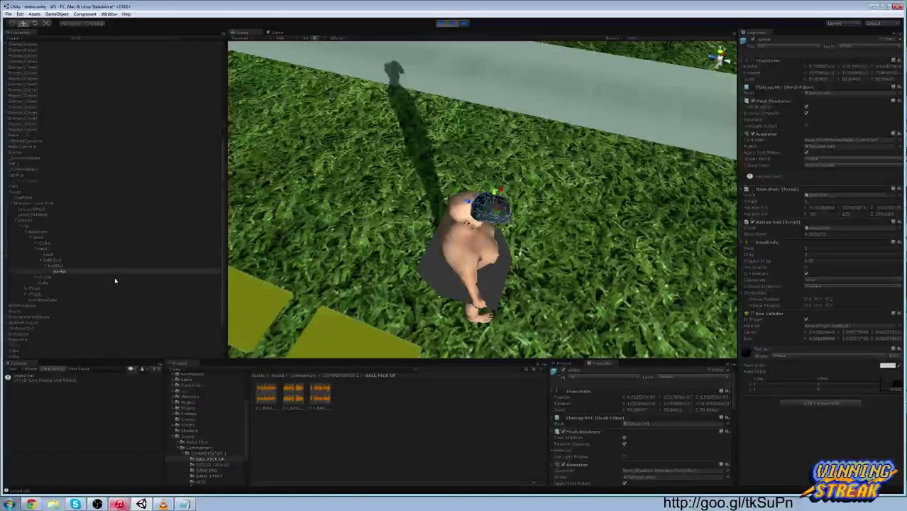
pyautogui.click(61, 265)
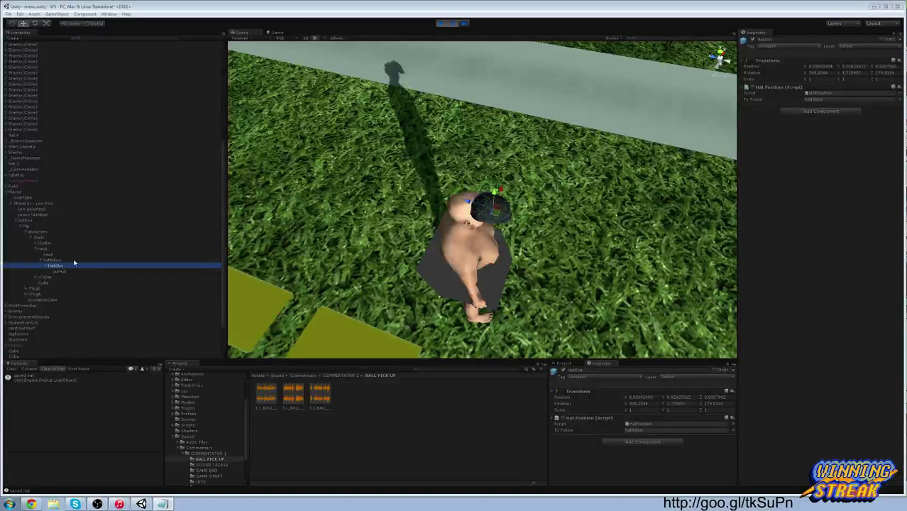
# Replace the HatSlot's Z position with the noted value and set its X position to 0.01345453 in the paused game
pyautogui.moveTo(496, 162); pyautogui.dragTo(497, 156, button='right')
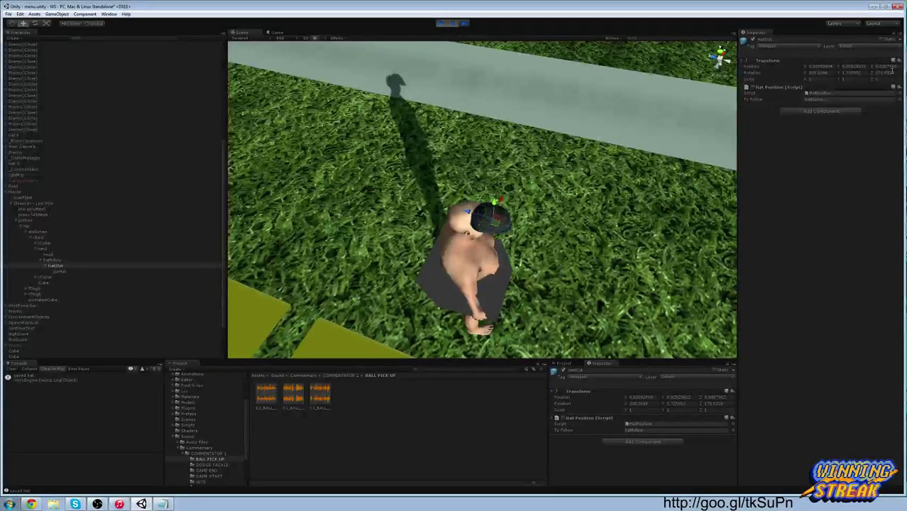
pyautogui.moveTo(900, 67); pyautogui.dragTo(865, 63)
pyautogui.write('-0.08238371')
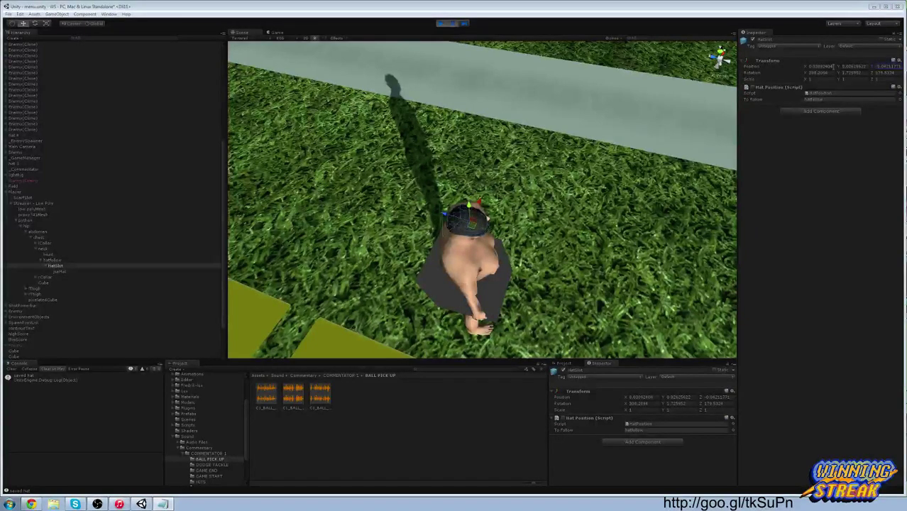
pyautogui.moveTo(834, 67); pyautogui.dragTo(809, 69)
pyautogui.write('0.01345453')
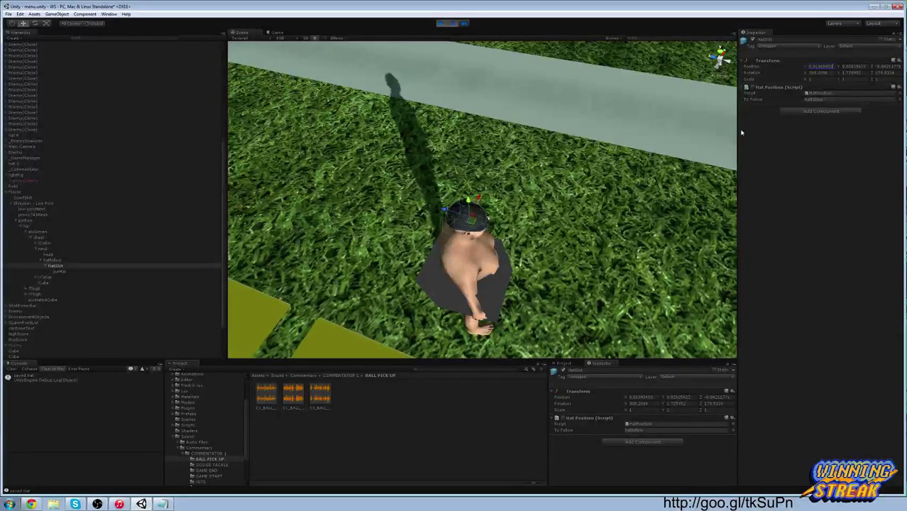
# Move the HatSlot freehand until the flat cap is centred on the player's head, and stop the game
pyautogui.keyDown('alt'); pyautogui.moveTo(710, 142); pyautogui.dragTo(435, 113); pyautogui.keyUp('alt')
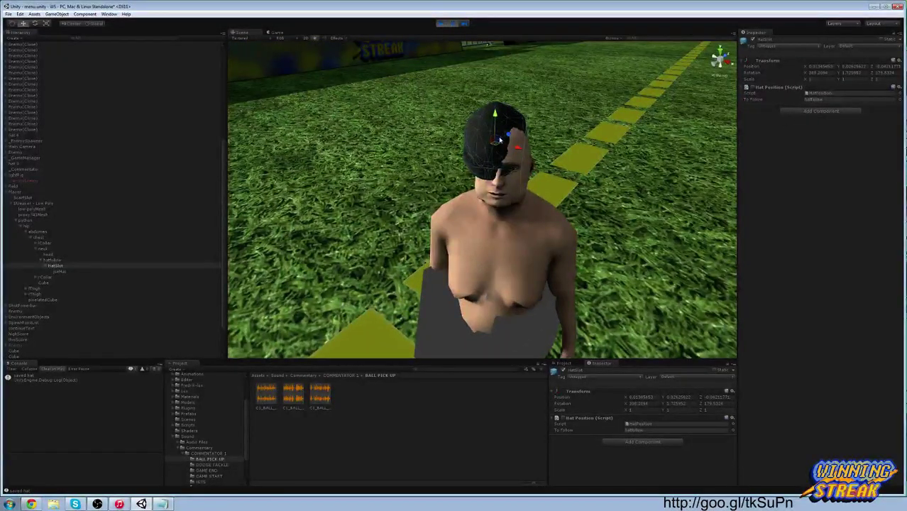
pyautogui.moveTo(496, 145); pyautogui.dragTo(499, 144)
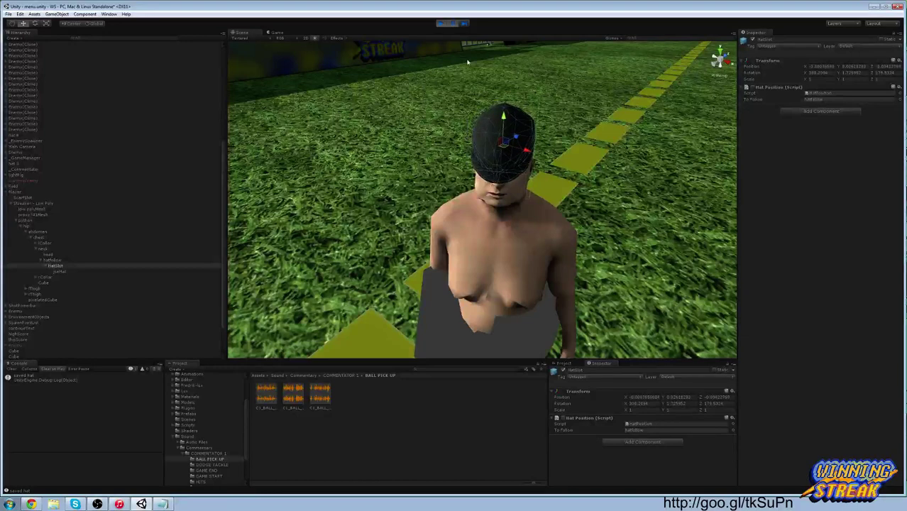
pyautogui.click(440, 23)
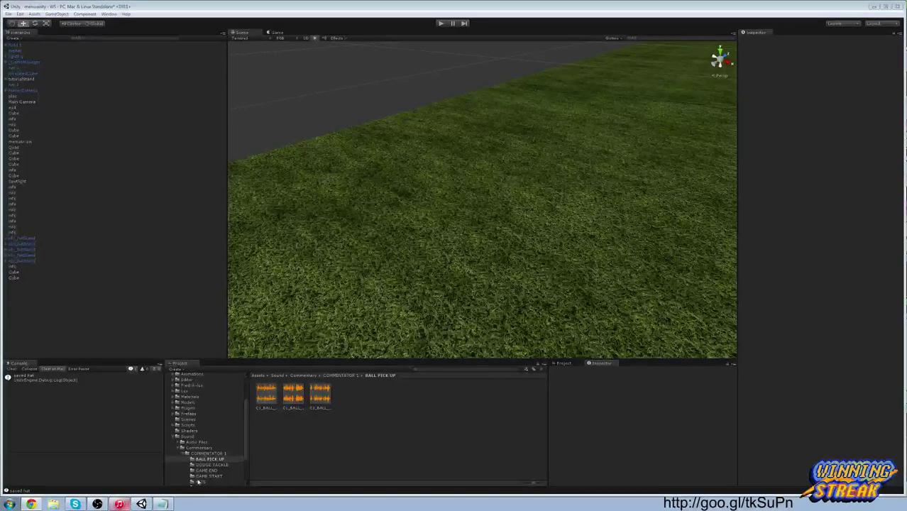
# Reselect the flat cap on its stand in the menu scene and set its Hat Slot Rot Y to 180
pyautogui.press('w')
pyautogui.moveTo(396, 228); pyautogui.dragTo(655, 187, button='right')
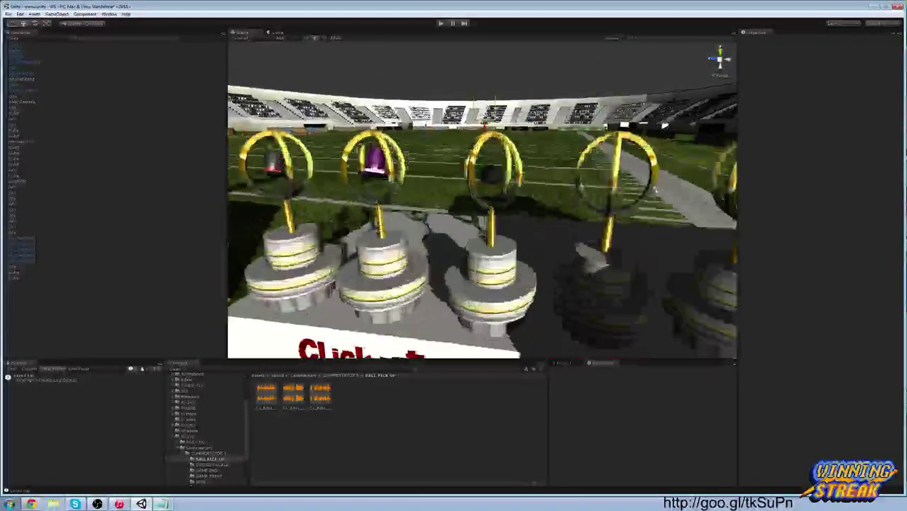
pyautogui.click(494, 180)
pyautogui.keyDown('alt'); pyautogui.moveTo(583, 229); pyautogui.dragTo(534, 224); pyautogui.keyUp('alt')
pyautogui.scroll(-3, 534, 223)
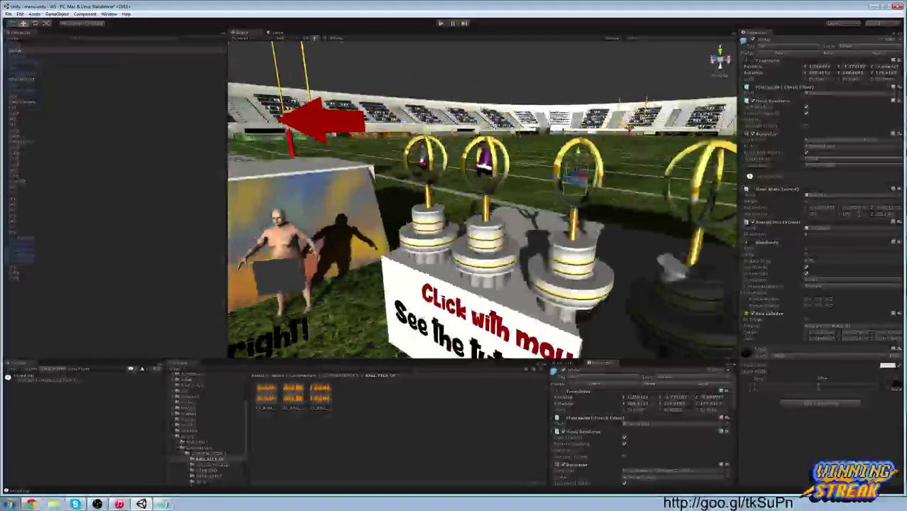
pyautogui.click(846, 214)
pyautogui.write('180')
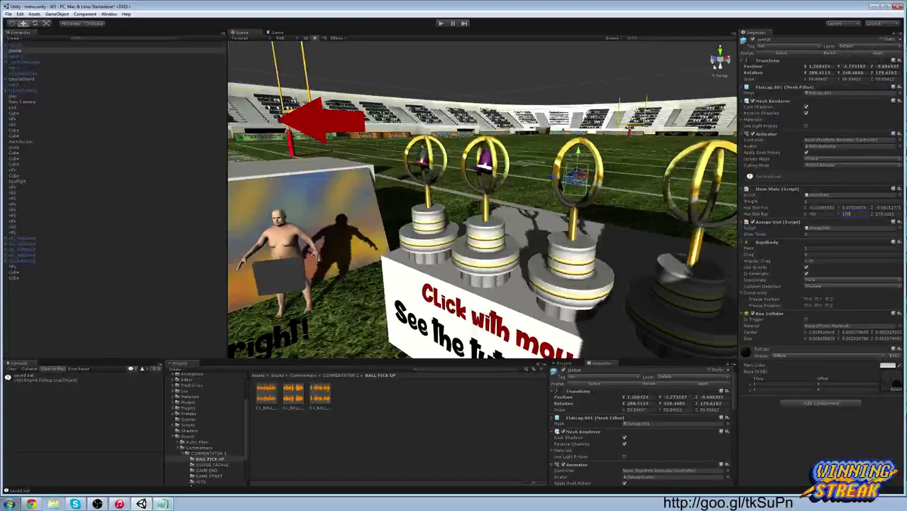
# Run the game with the new hat rotation, pause the match, examine the flat cap on the player's head in the Scene view, and stop
pyautogui.click(439, 26)
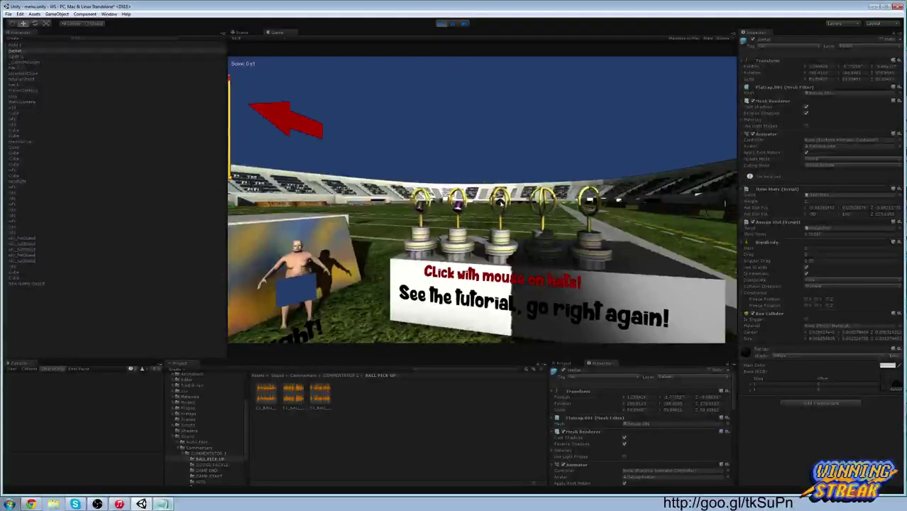
pyautogui.click(456, 25)
pyautogui.moveTo(341, 156); pyautogui.dragTo(311, 120, button='right')
pyautogui.press('w')
pyautogui.press('w')
pyautogui.press('d')
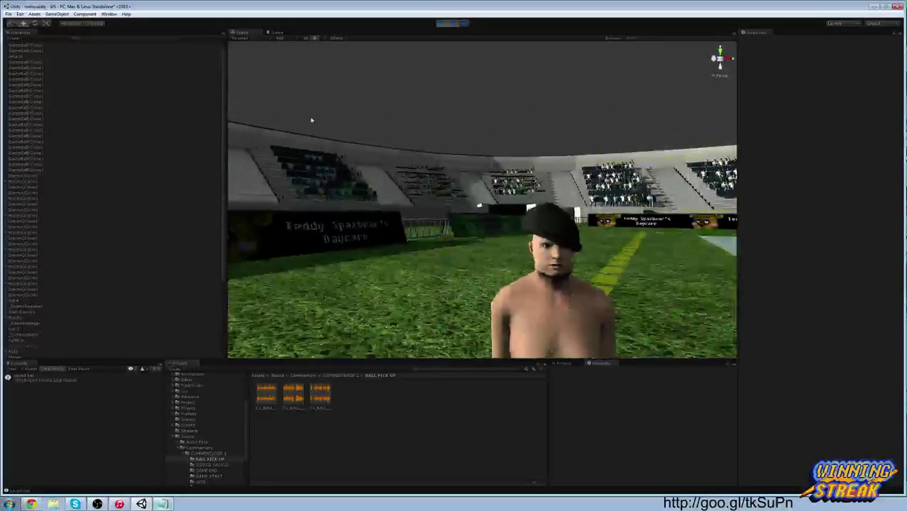
pyautogui.click(443, 23)
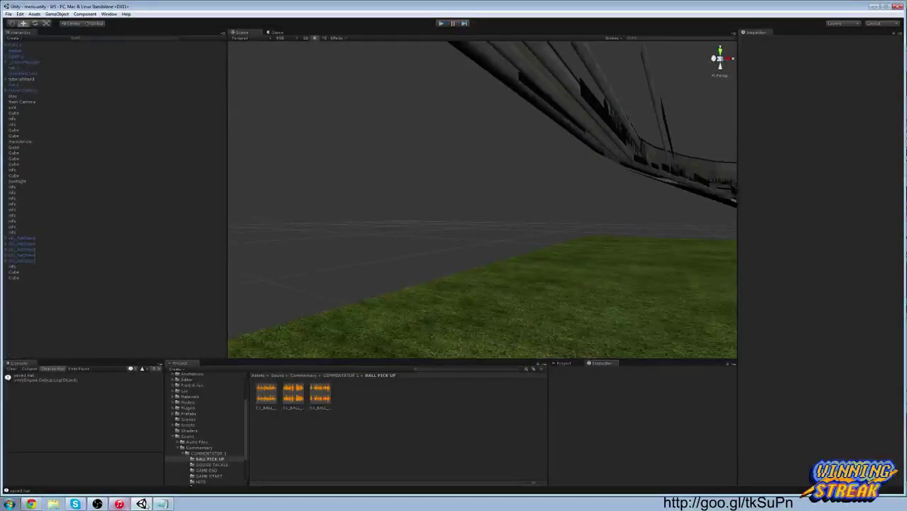
# Return to the flat cap's stand in the menu scene
pyautogui.press('w')
pyautogui.moveTo(605, 188); pyautogui.dragTo(746, 259, button='right')
pyautogui.press('w')
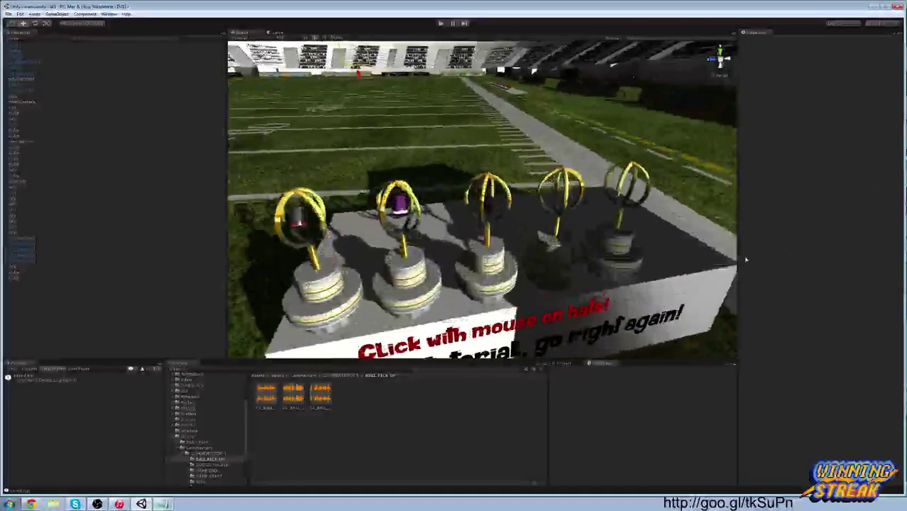